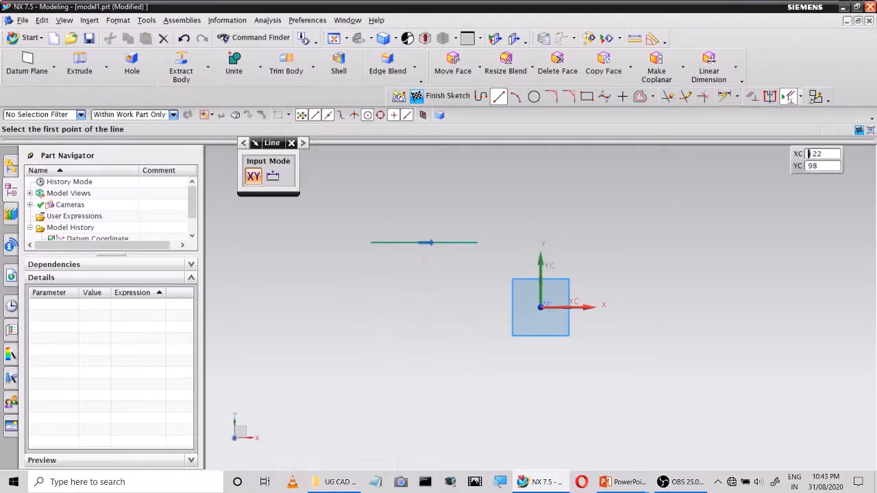
Add an inferred length dimension above the existing horizontal line
left_click(790, 97)
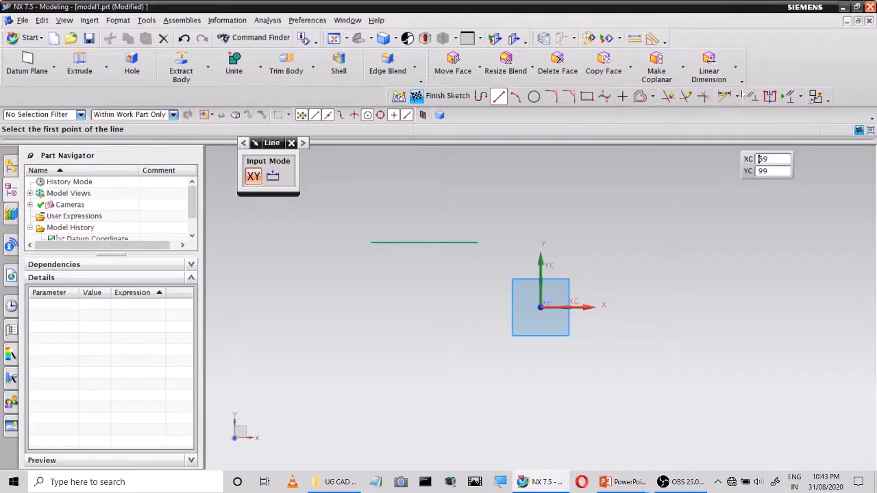
left_click(737, 98)
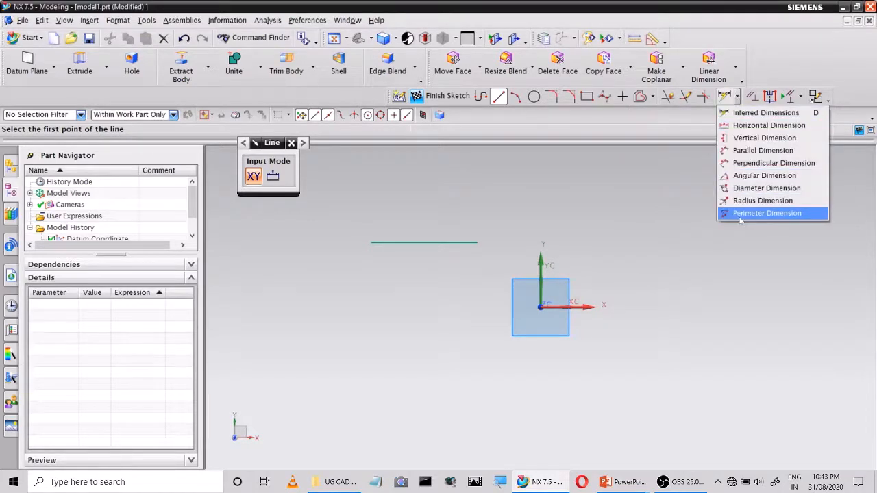
left_click(737, 97)
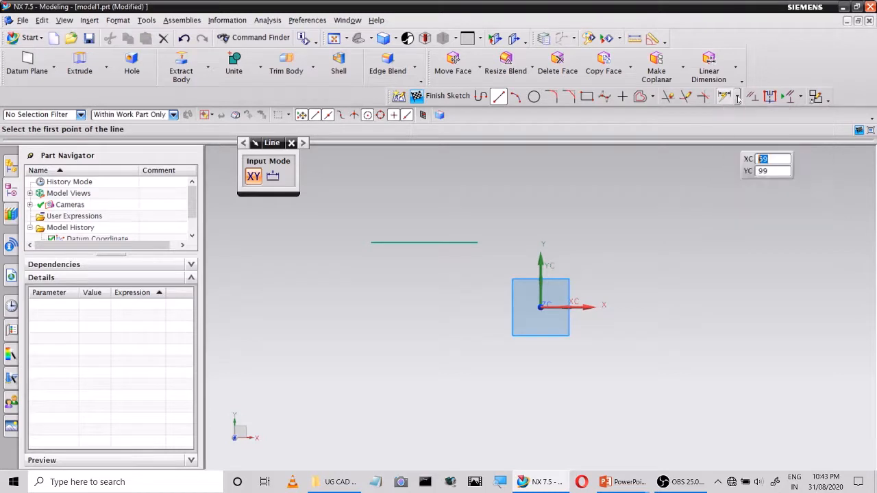
left_click(725, 96)
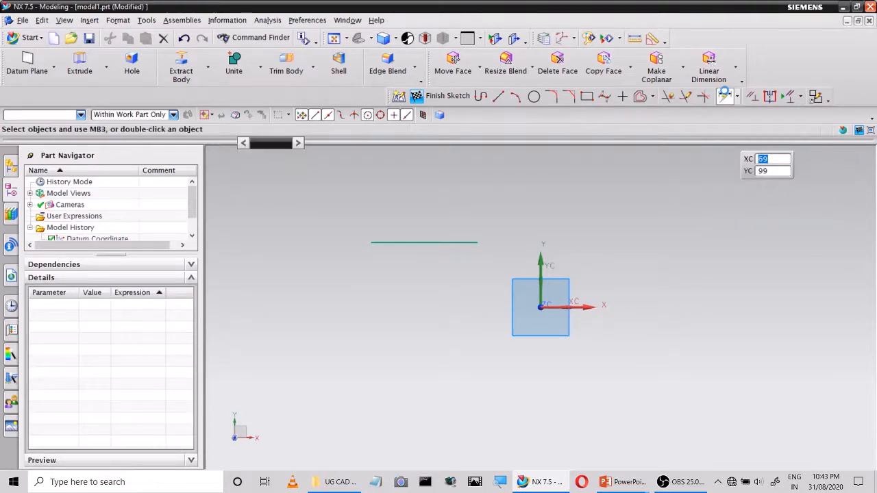
left_click(447, 243)
left_click(436, 197)
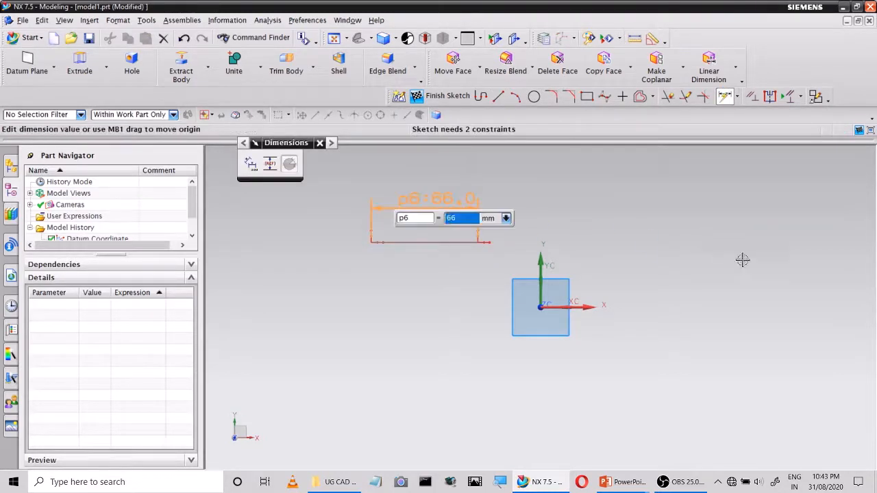
Sketch a slanted line about 49 mm long beyond the positive X side of the origin
left_click(499, 97)
left_click(696, 220)
left_click(657, 285)
Add inferred dimensions for the slanted line's vertical height and its true length
left_click(725, 96)
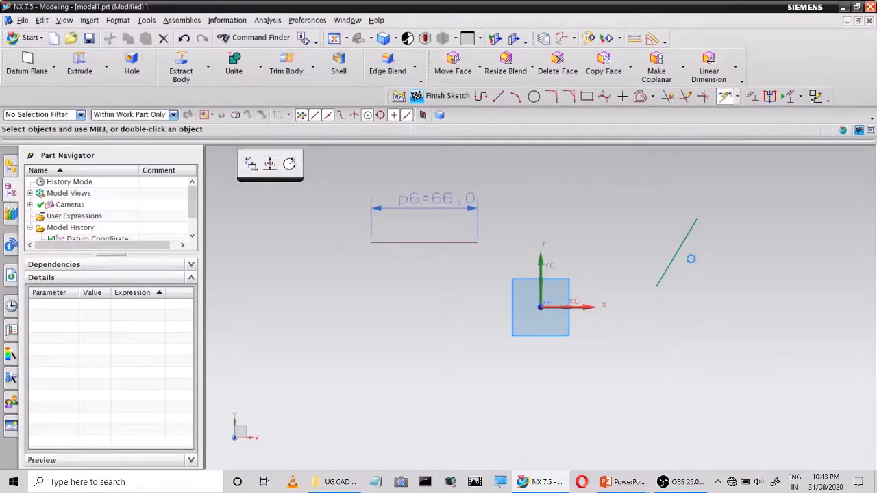
left_click(679, 251)
left_click(642, 237)
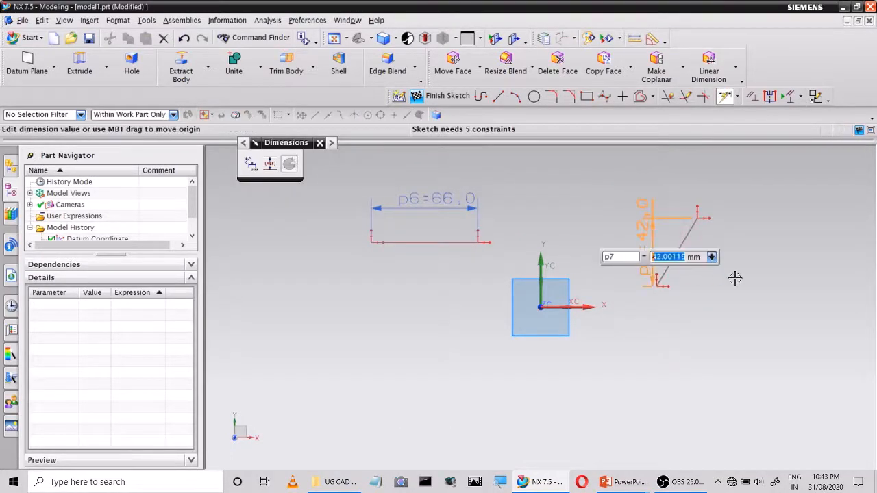
left_click(689, 235)
left_click(712, 326)
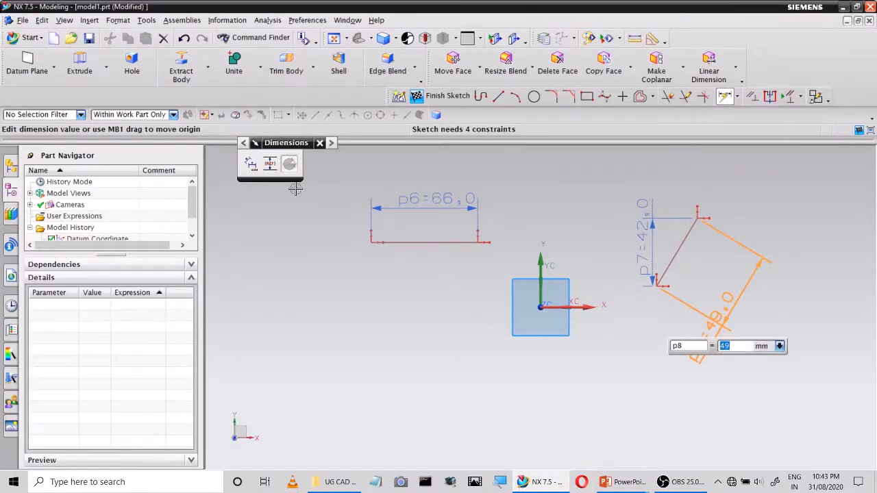
left_click(319, 142)
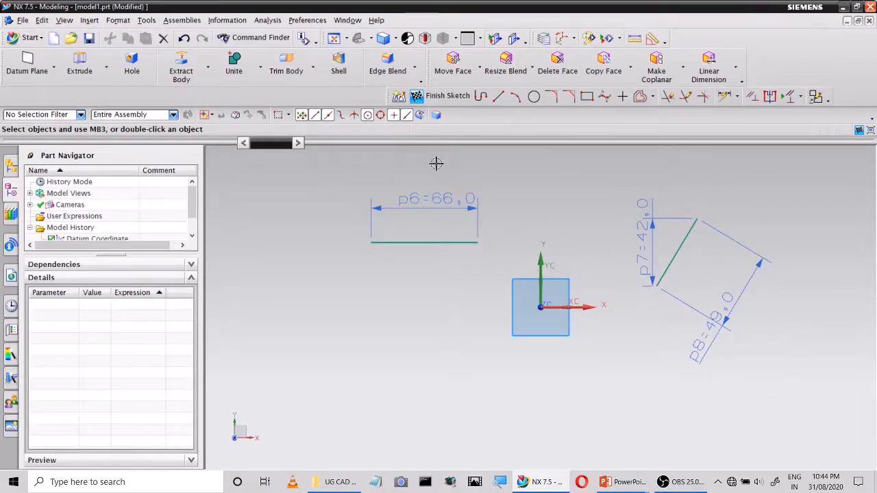
Delete all three dimensions and both lines to empty the sketch
left_click(423, 224)
key("Delete")
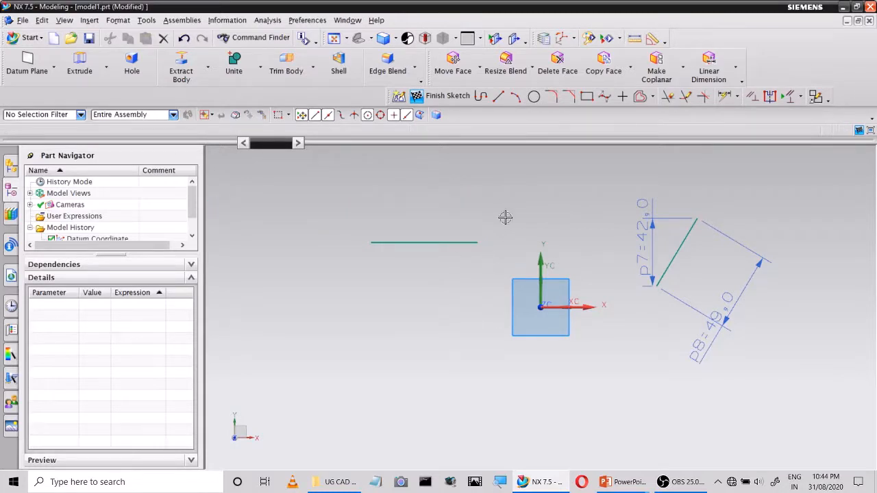
left_click(642, 206)
key("Delete")
left_click(726, 298)
key("Delete")
left_click(420, 241)
key("Delete")
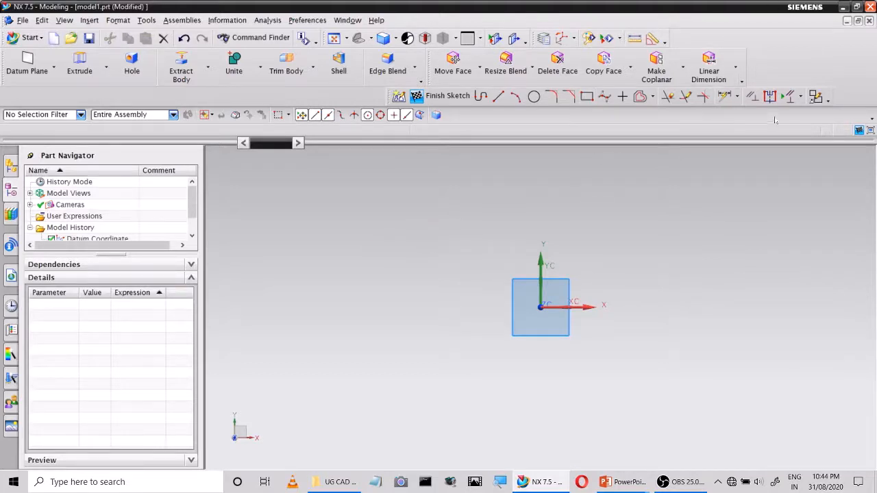
Sketch four separate lines around the origin: a horizontal about 65 mm, a slanted about 70 mm, a vertical, and a lower slanted about 56 mm
left_click(500, 97)
left_click(341, 208)
left_click(444, 206)
left_click(505, 226)
left_click(430, 310)
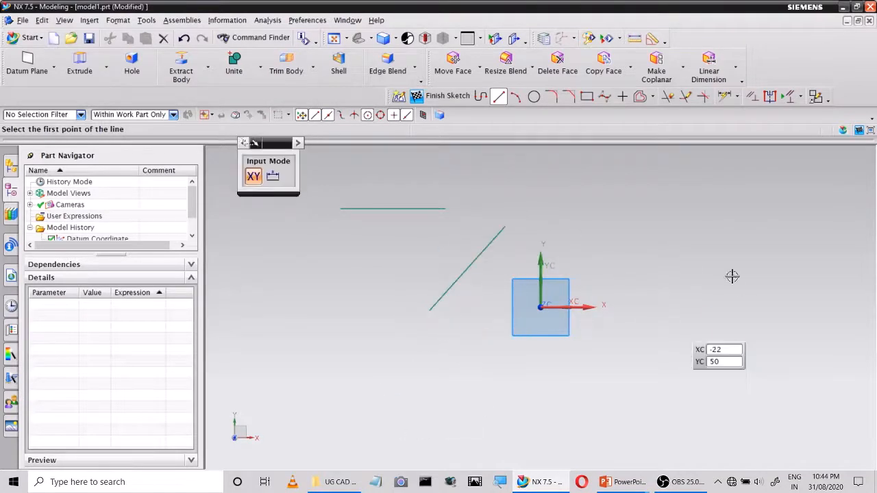
left_click(669, 209)
left_click(669, 320)
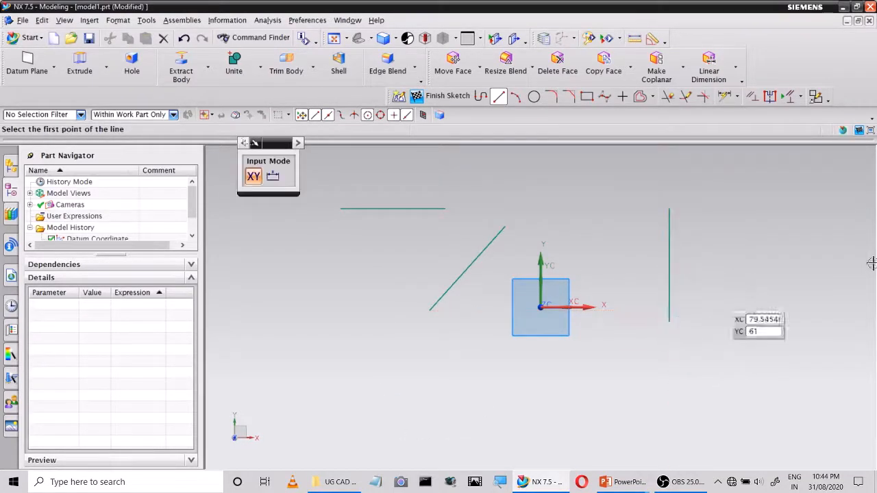
left_click(498, 356)
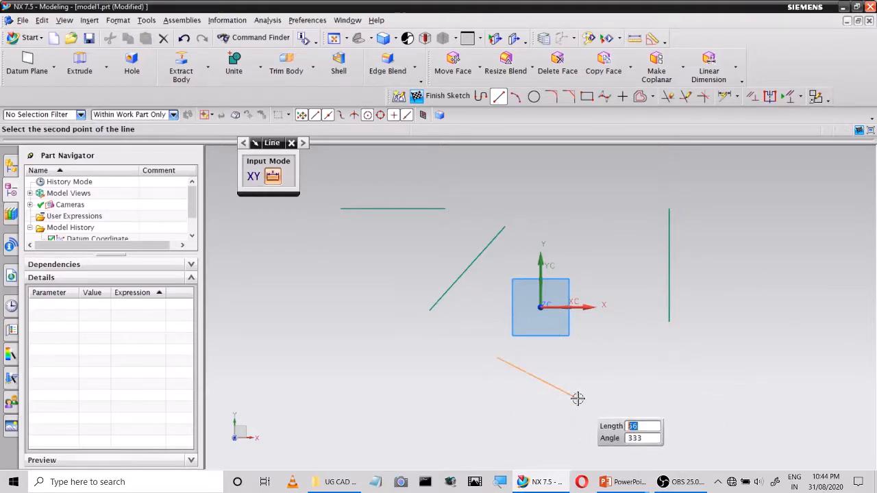
left_click(577, 397)
key("Escape")
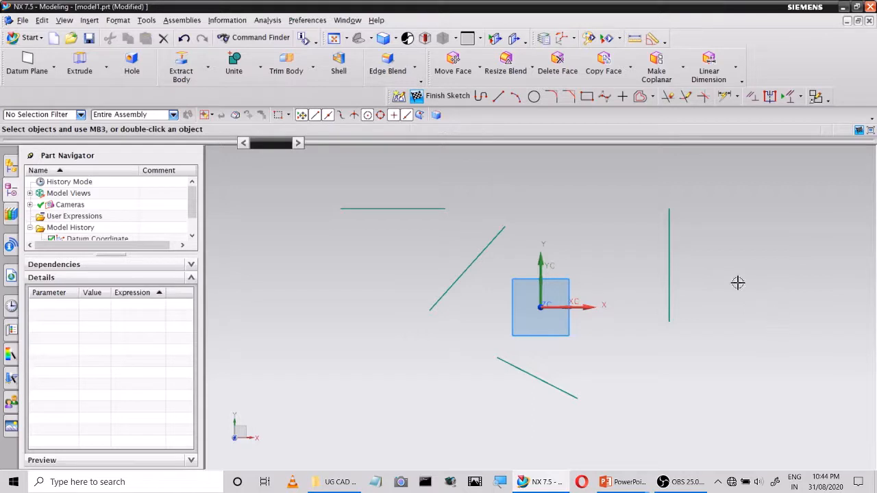
Sketch a circle by center and diameter on the outer side of the vertical line
left_click(533, 96)
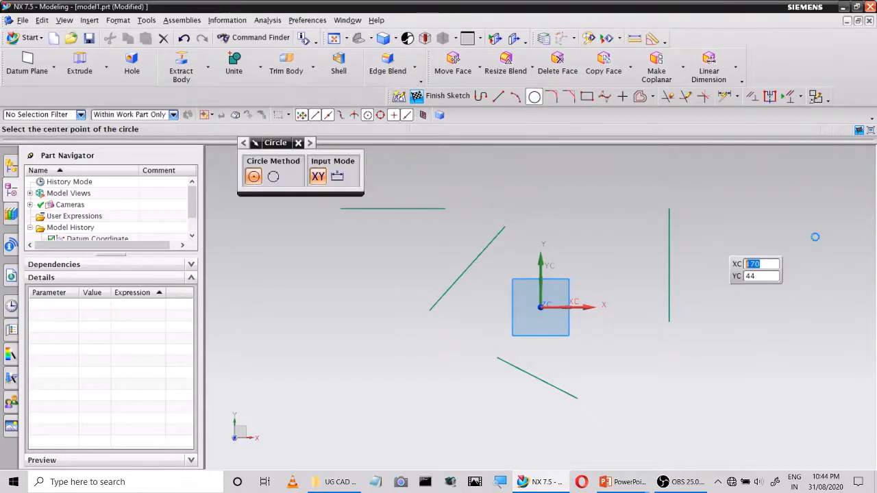
left_click(807, 246)
left_click(788, 277)
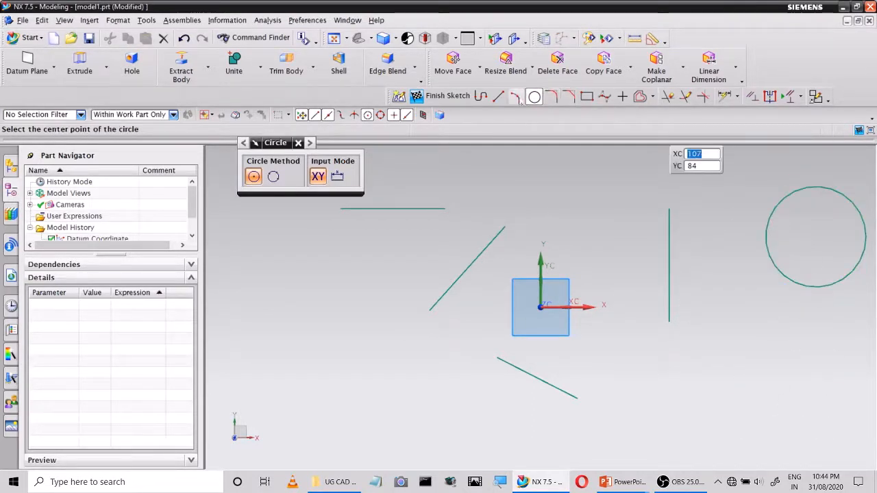
key("Escape")
Sketch a three-point arc bulging downward below the horizontal line
left_click(516, 96)
left_click(291, 314)
left_click(376, 259)
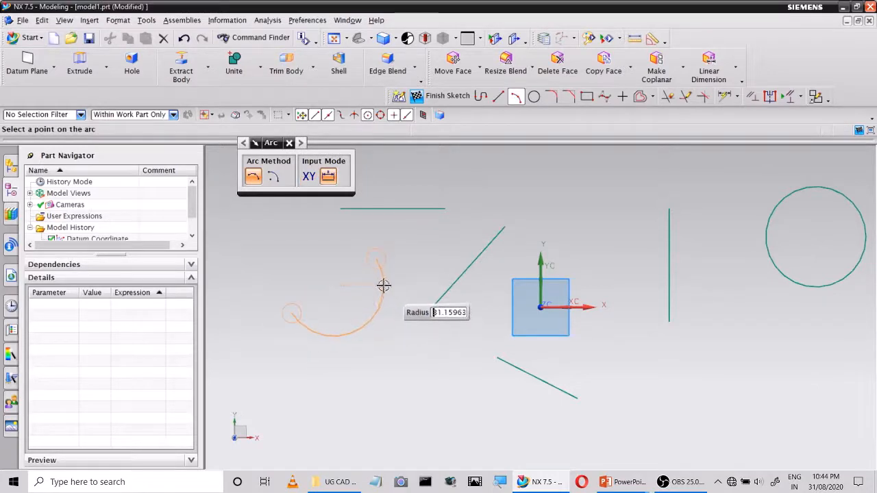
left_click(366, 335)
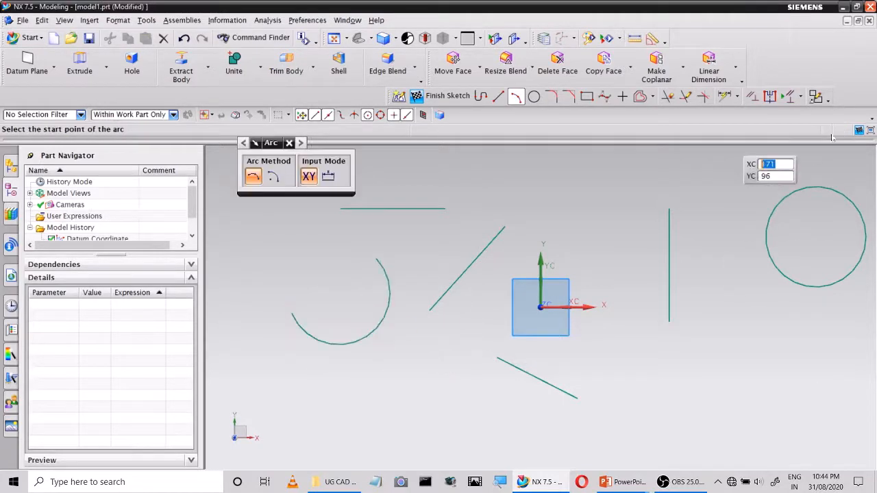
Add horizontal dimensions to the horizontal line and to both slanted lines
left_click(737, 97)
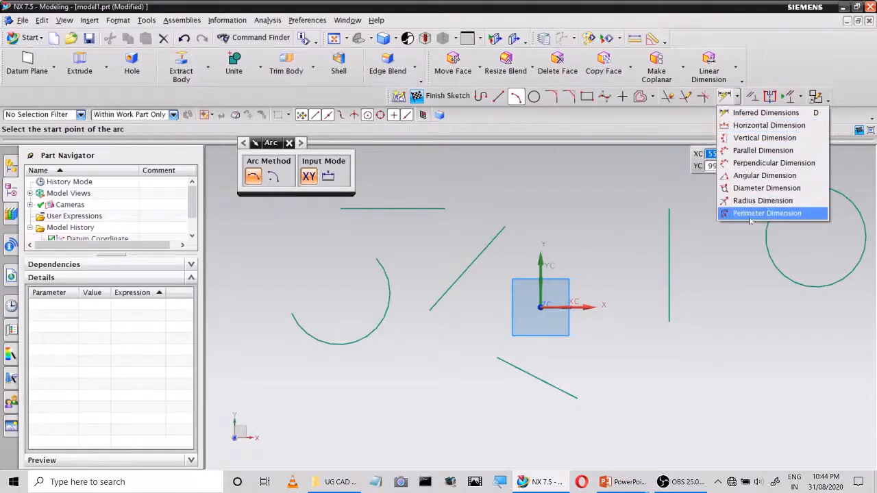
left_click(752, 126)
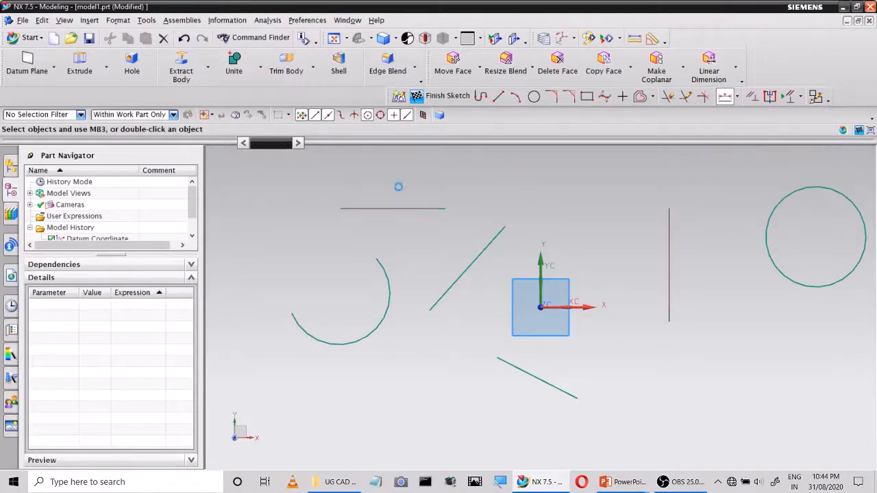
left_click(391, 208)
left_click(391, 179)
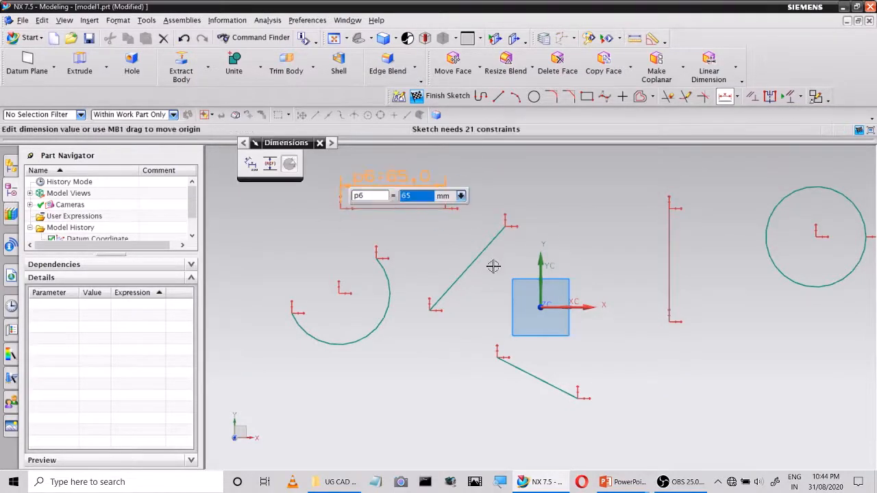
left_click(470, 265)
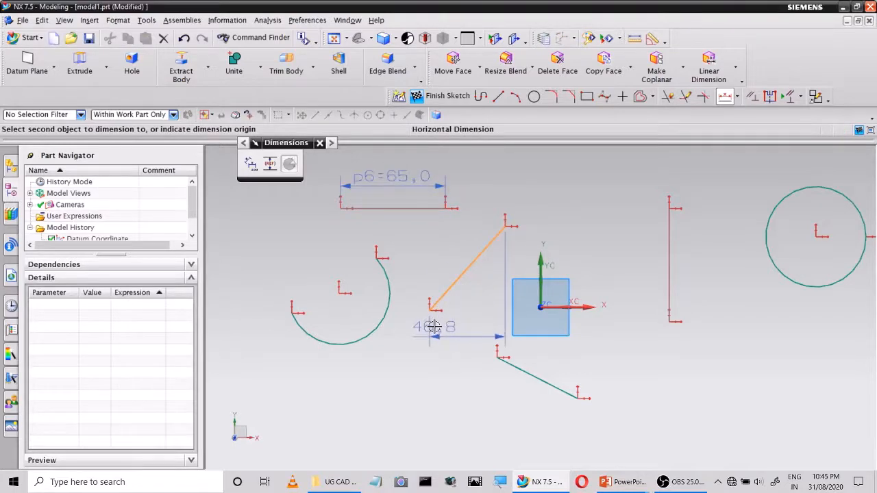
left_click(439, 323)
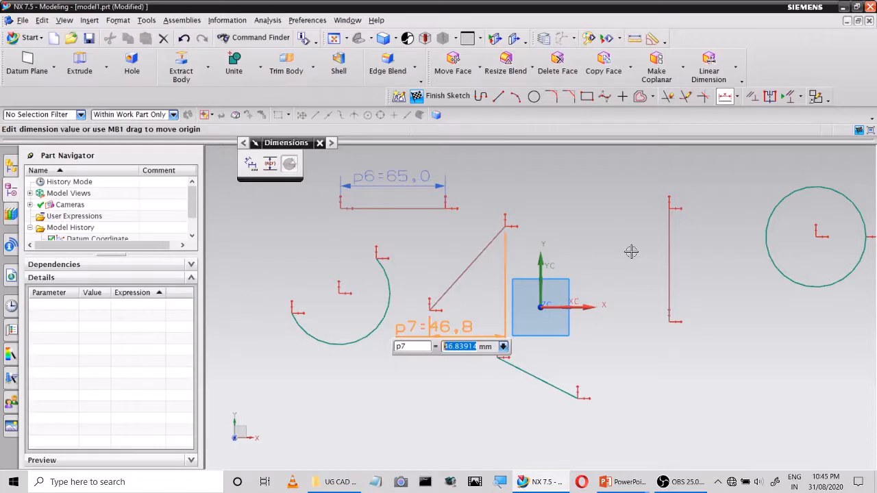
left_click(530, 379)
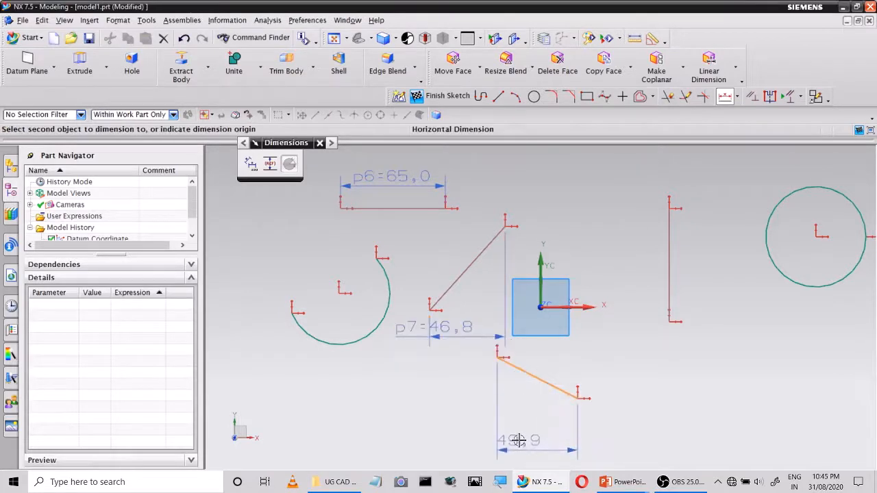
left_click(527, 442)
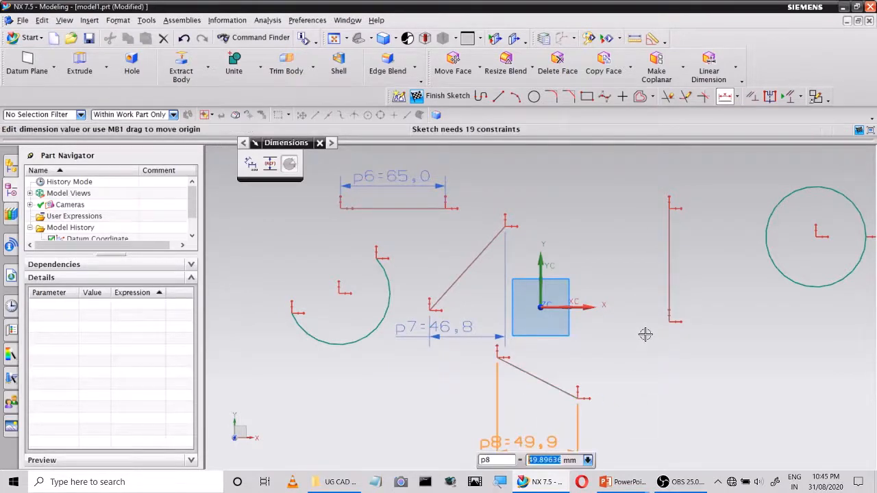
Add vertical dimensions to the upper and lower slanted lines
left_click(737, 98)
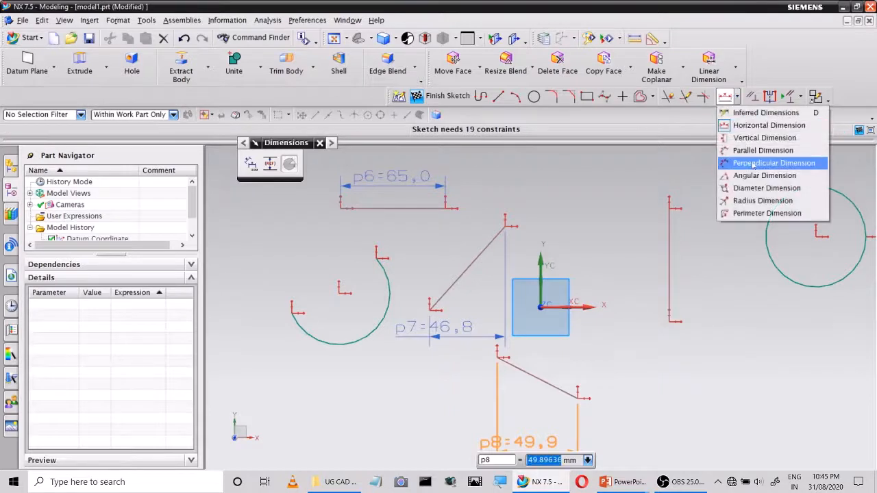
left_click(759, 142)
left_click(470, 268)
left_click(602, 295)
left_click(544, 390)
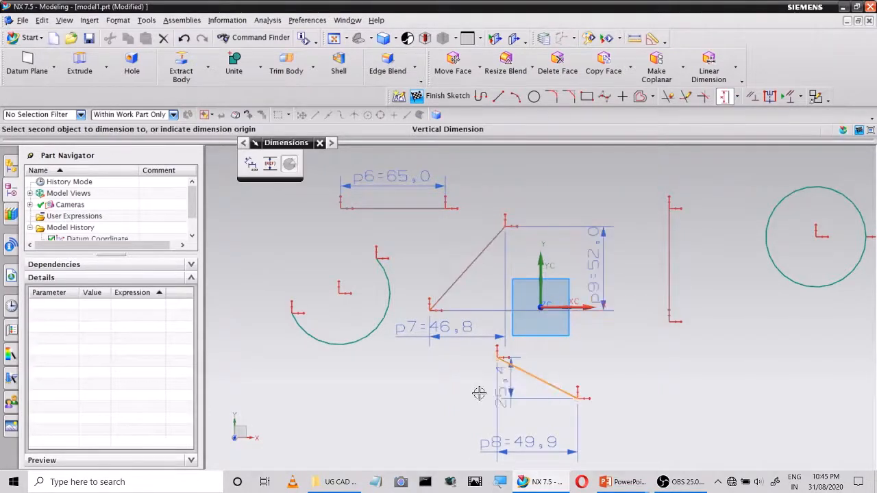
left_click(446, 387)
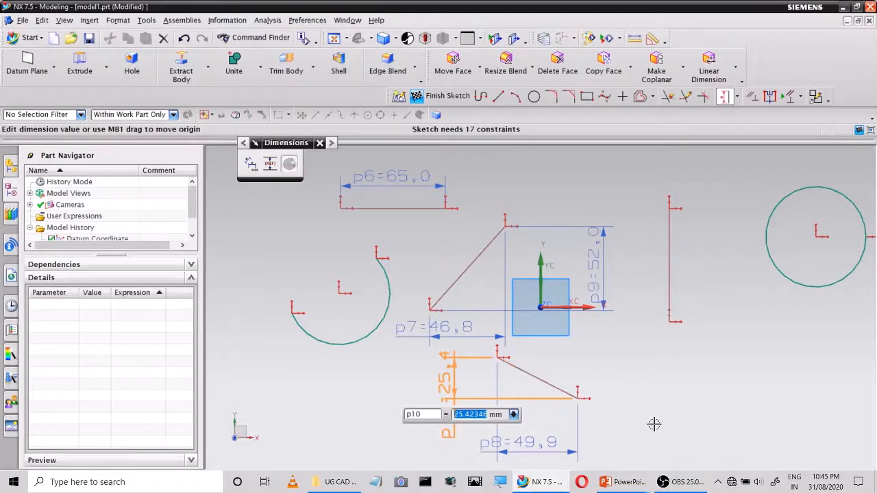
left_click(724, 97)
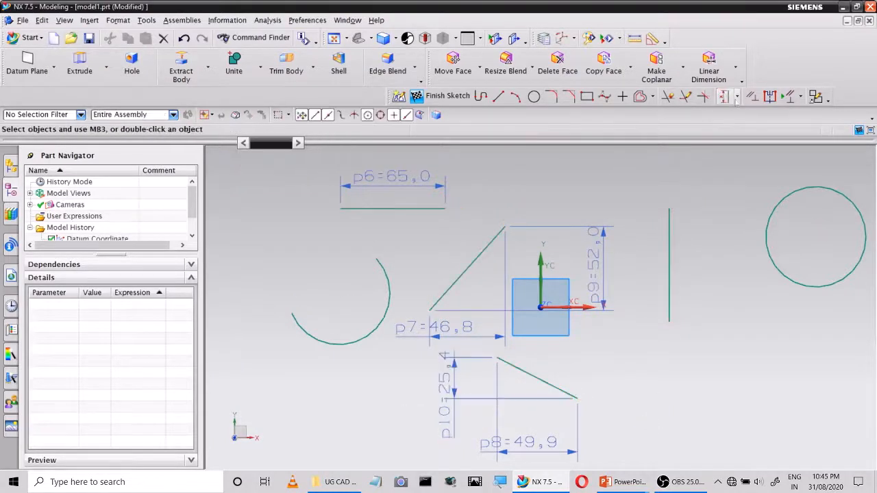
Add parallel dimensions along the true lengths of both slanted lines
left_click(736, 97)
left_click(757, 153)
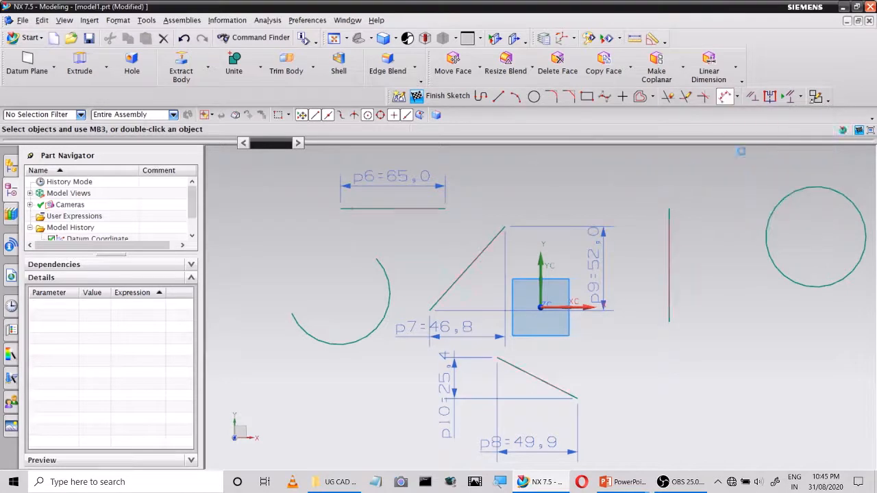
left_click(466, 272)
left_click(438, 239)
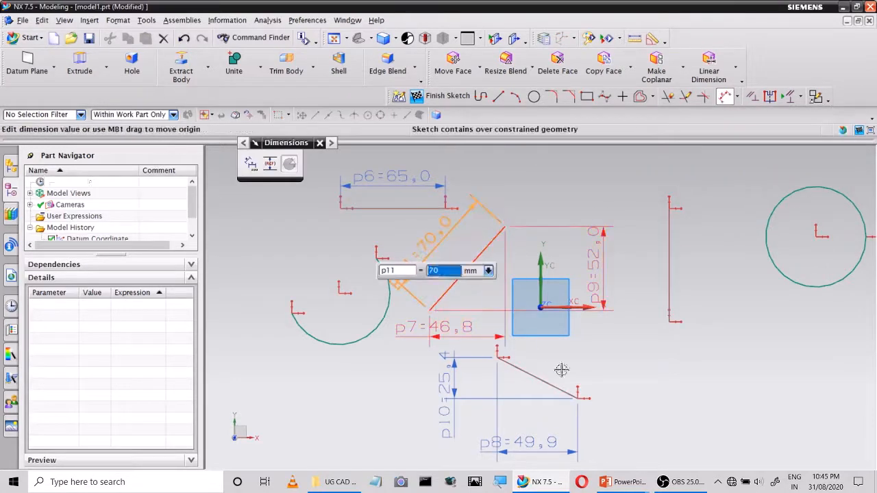
left_click(554, 385)
left_click(572, 357)
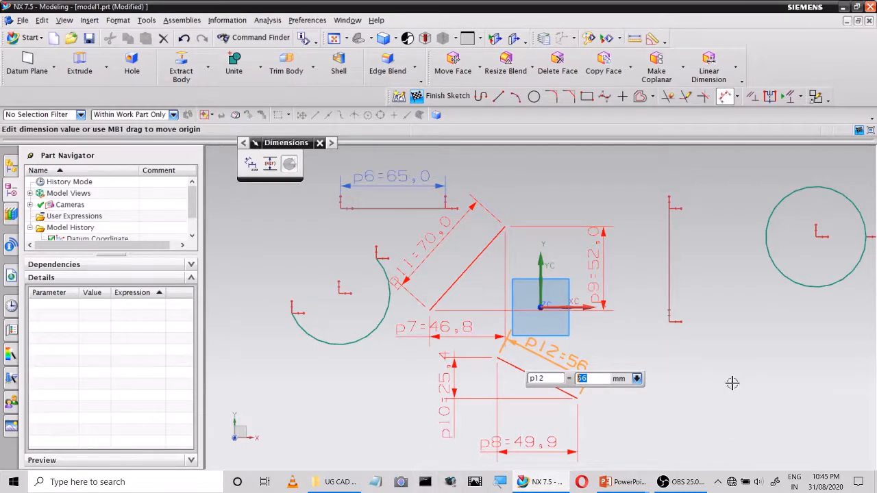
Add a parallel dimension along the length of the vertical line
left_click(738, 98)
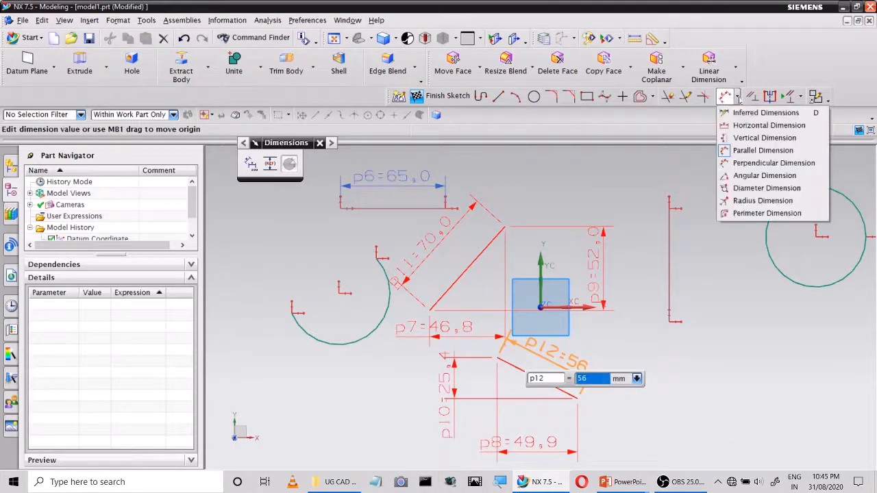
left_click(746, 164)
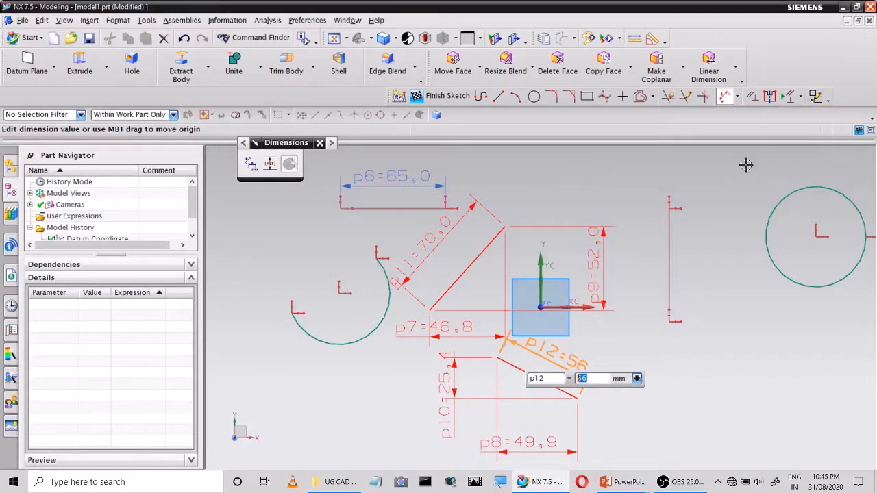
left_click(668, 274)
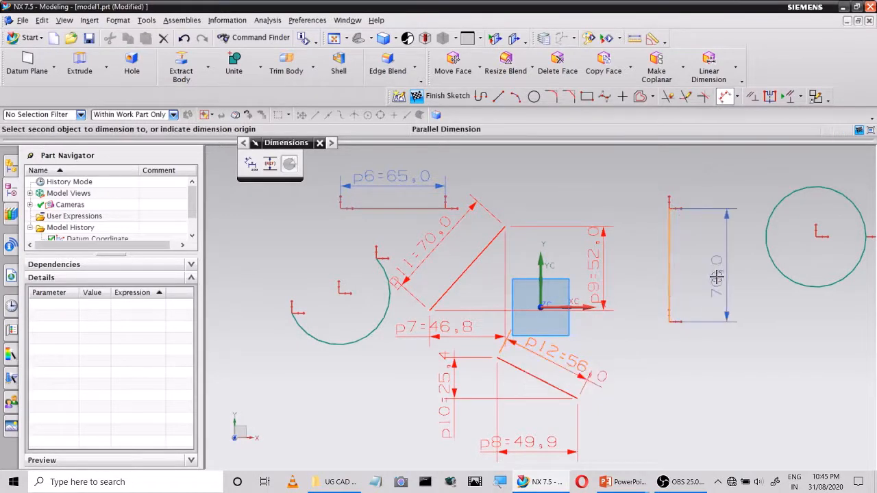
left_click(716, 278)
left_click(549, 378)
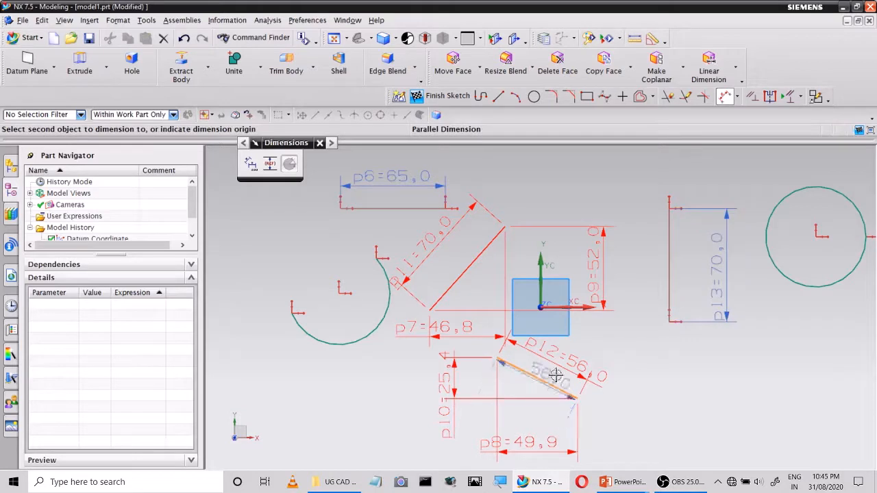
left_click(646, 343)
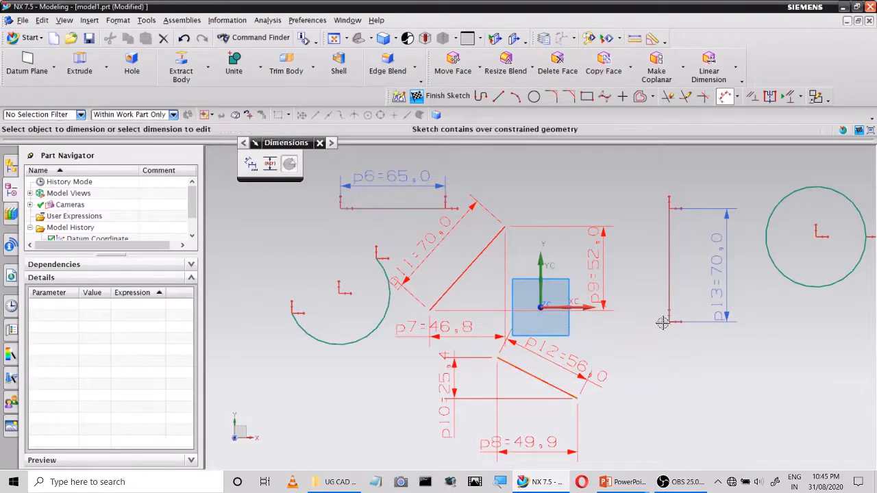
left_click(438, 254)
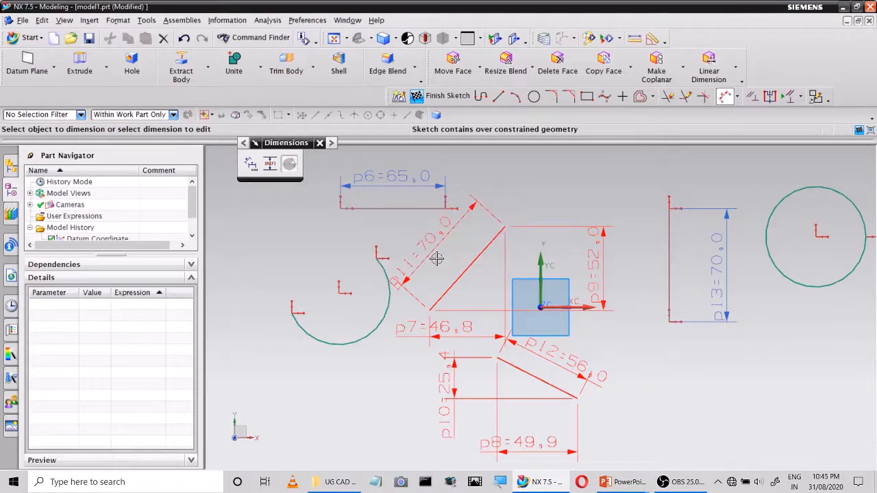
left_click(352, 339)
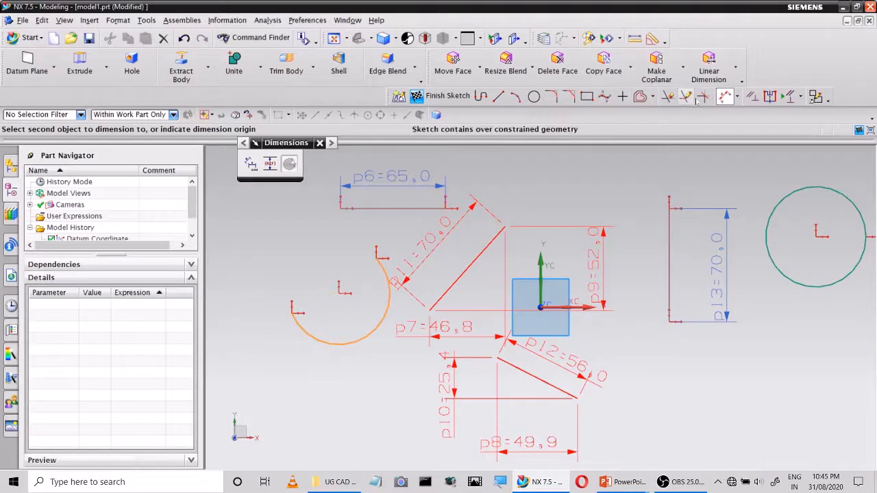
key("Escape")
Add an angular dimension between the upper slanted line and the horizontal line
left_click(737, 97)
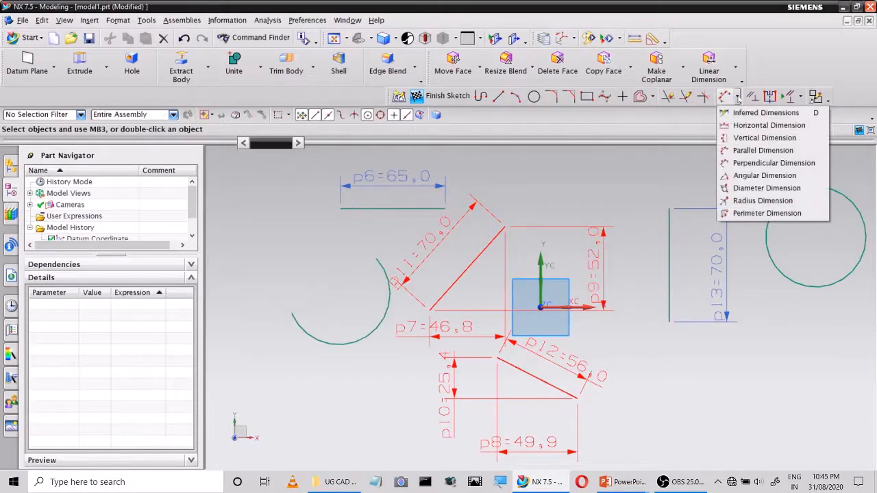
left_click(761, 175)
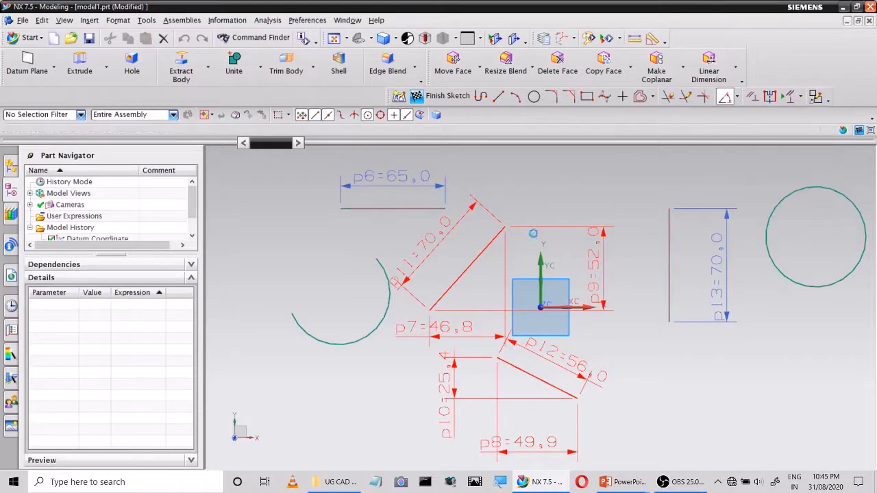
left_click(459, 276)
left_click(399, 208)
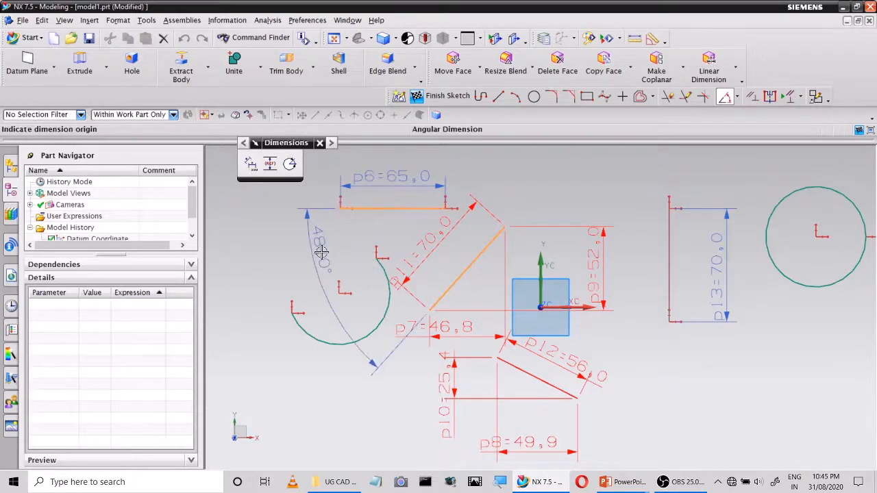
left_click(323, 251)
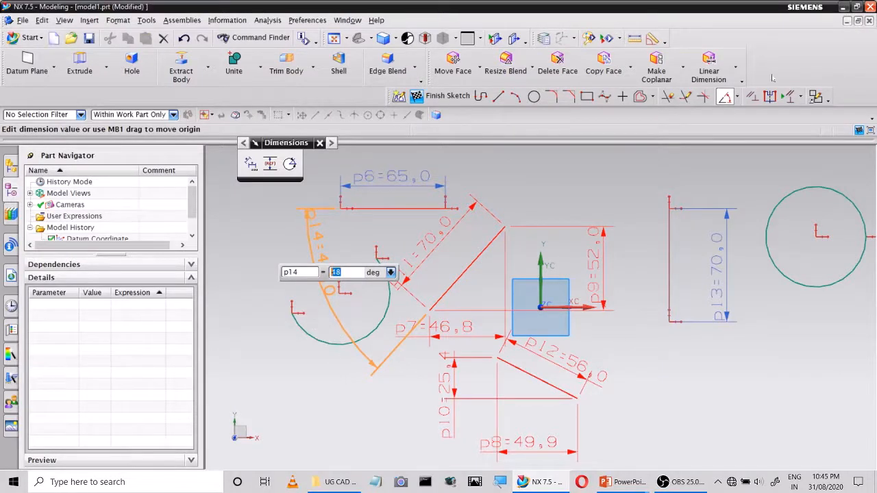
left_click(725, 97)
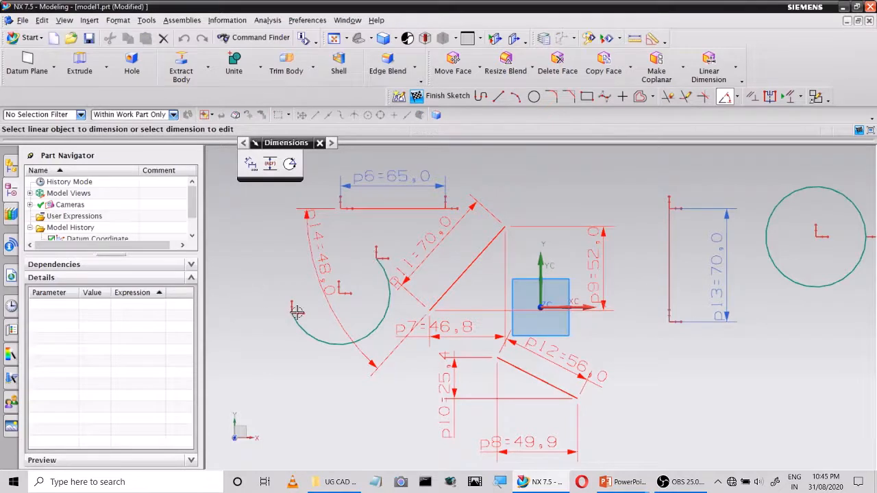
left_click(337, 288)
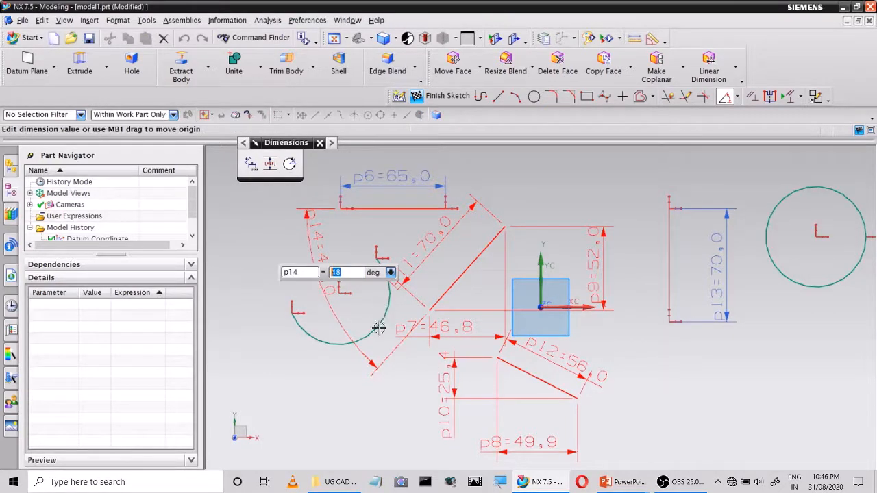
key("Escape")
left_click(384, 309)
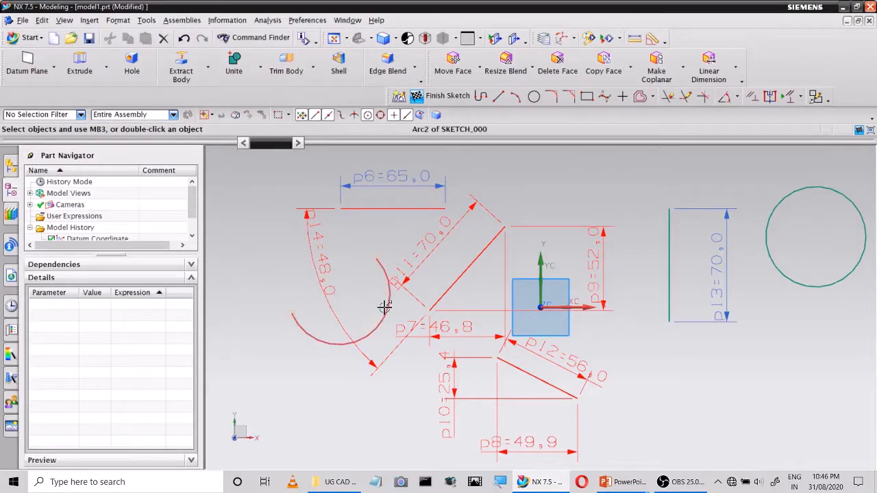
left_click(725, 97)
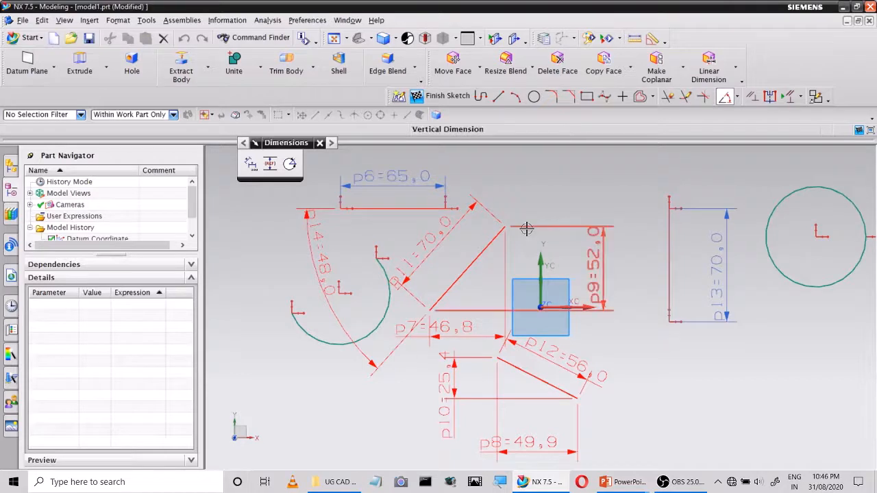
Add a diameter dimension to the circle, placed outside it to the upper left
left_click(737, 97)
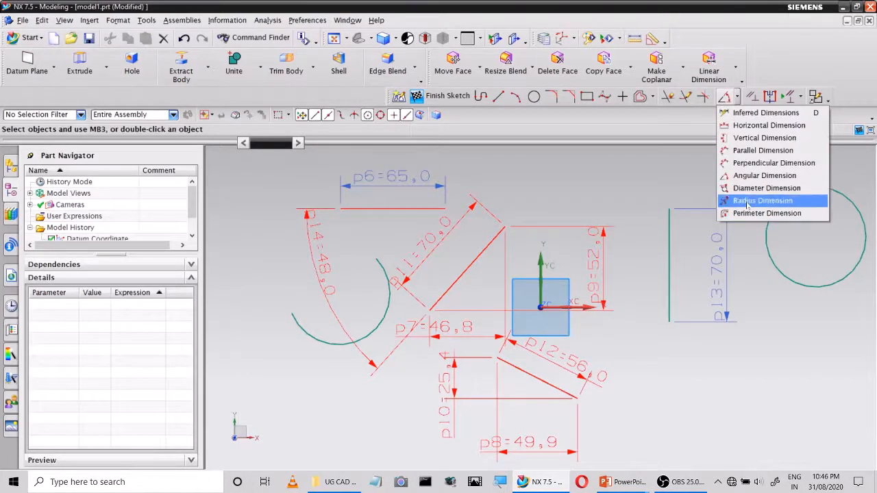
left_click(753, 187)
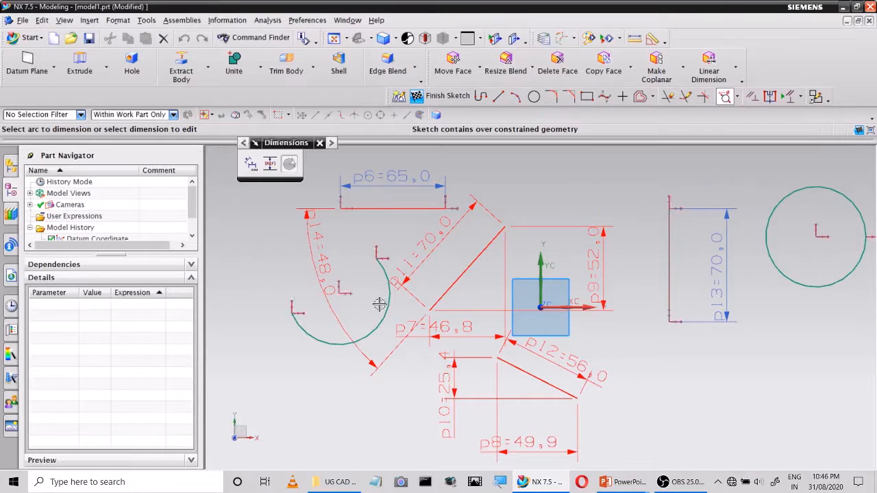
left_click(767, 214)
left_click(715, 172)
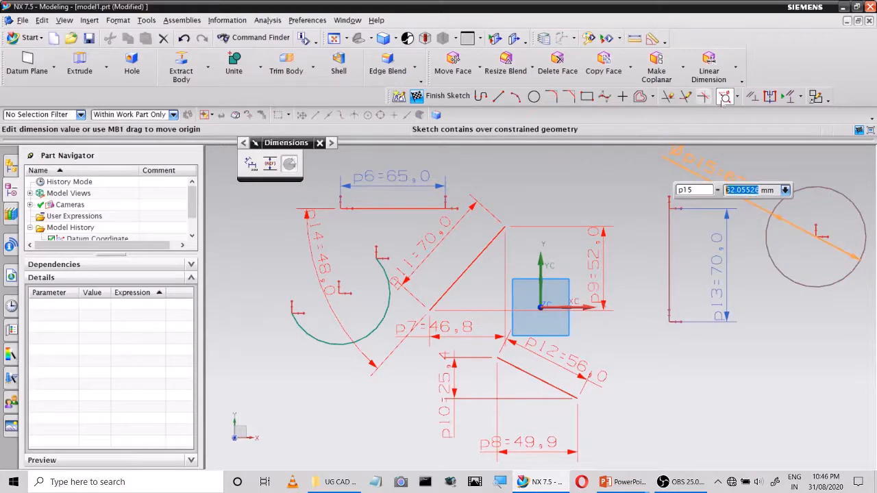
Add a radius dimension to the arc, placed below and to the left of it
left_click(737, 97)
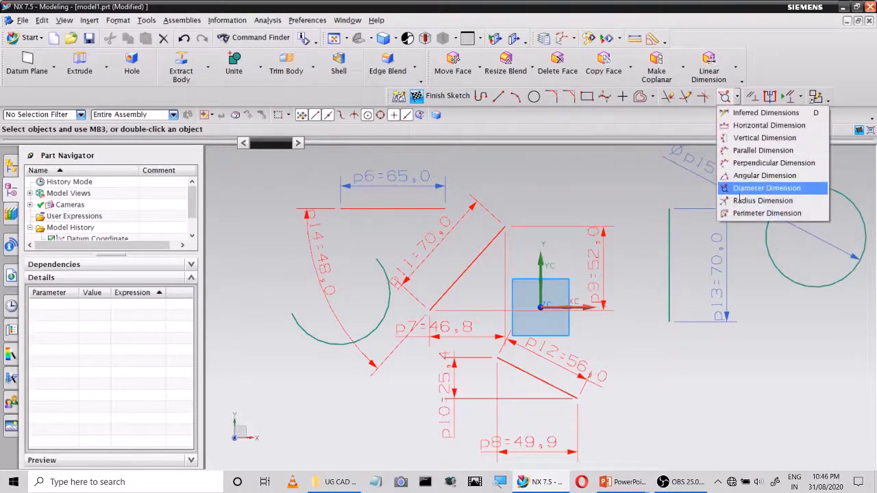
left_click(740, 200)
left_click(333, 337)
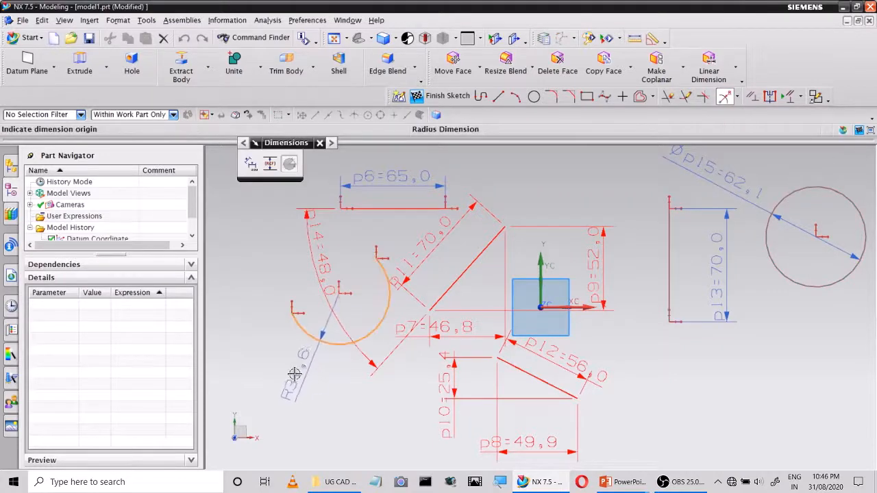
left_click(291, 393)
Add a perimeter dimension to the arc, keeping the proposed distance
left_click(736, 97)
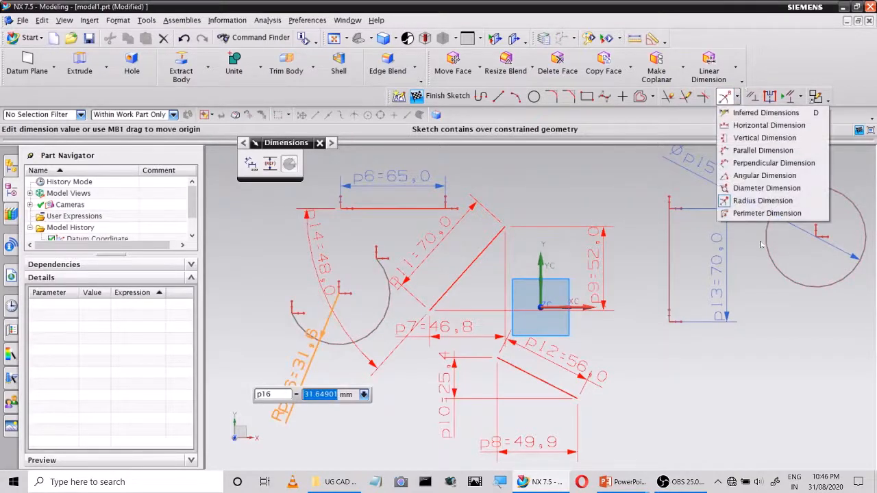
left_click(760, 213)
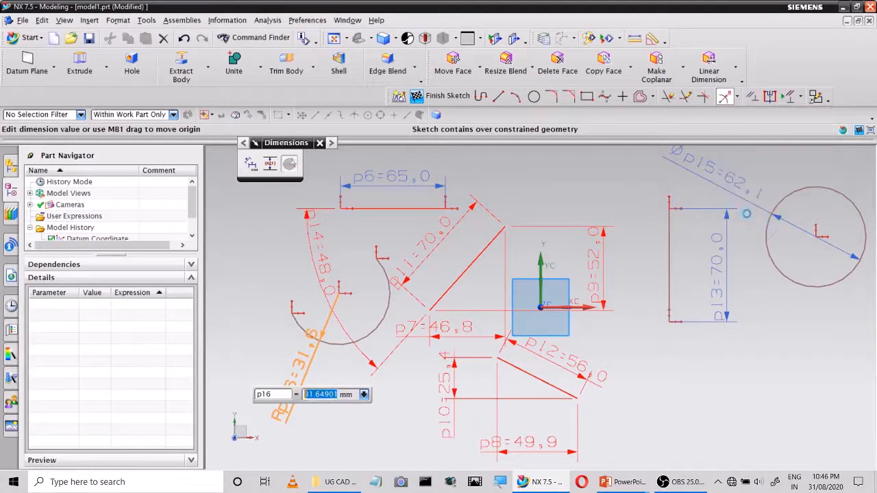
left_click(336, 342)
left_click(305, 239)
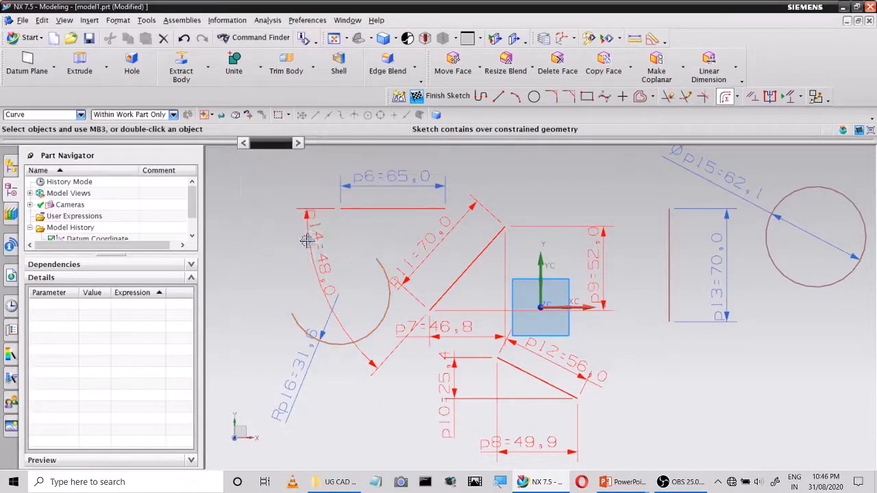
left_click(344, 347)
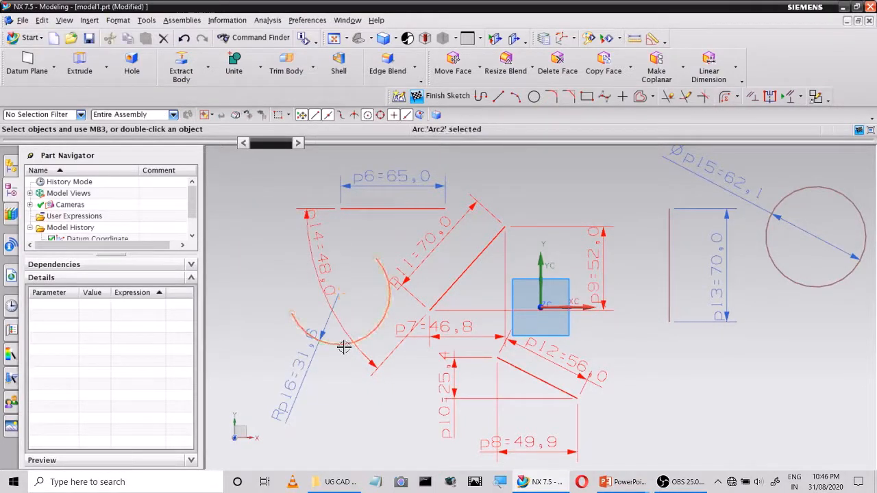
left_click(725, 96)
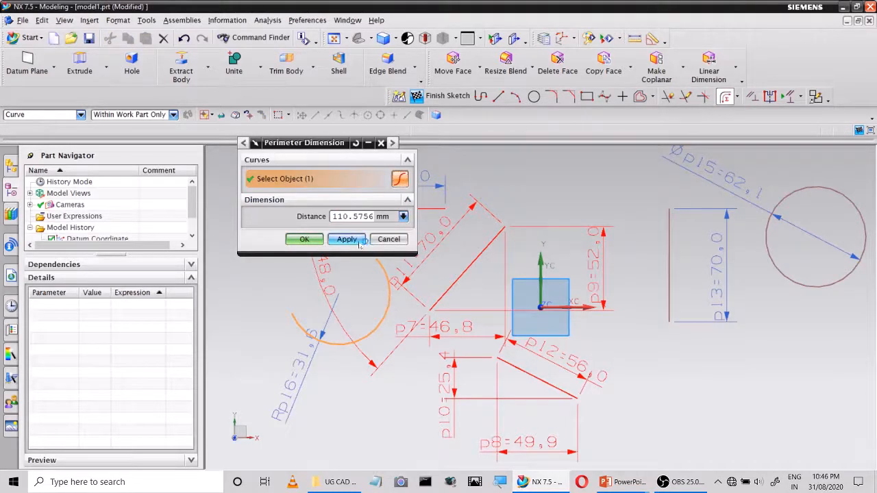
left_click(388, 239)
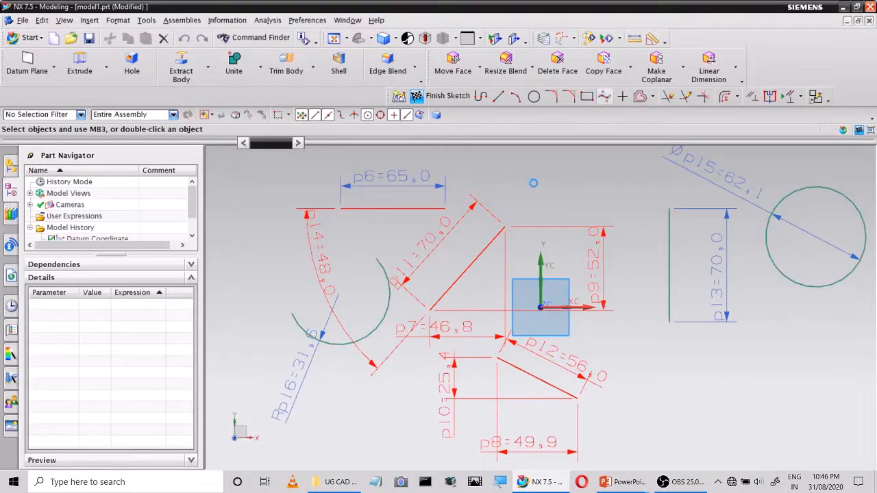
Sketch a wavy five-point studio spline of degree 3 above the coordinate origin, between the upper slanted line and the vertical line
left_click(565, 162)
left_click(589, 193)
left_click(635, 196)
left_click(639, 168)
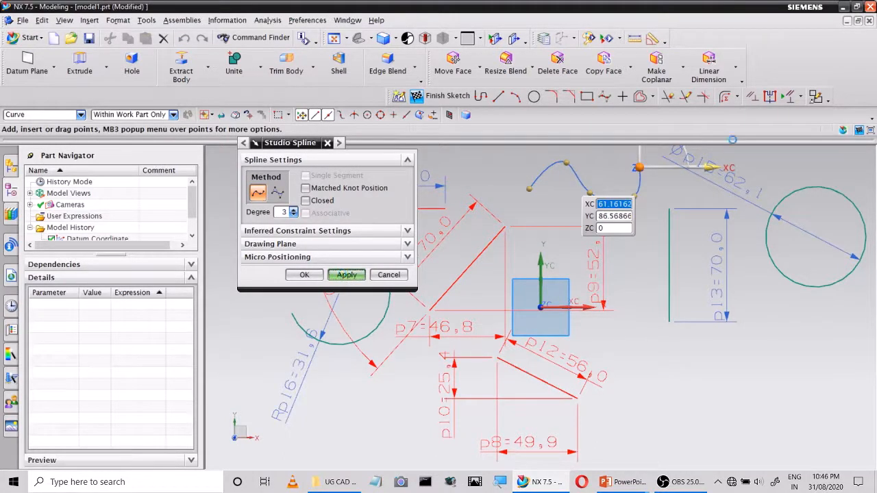
left_click(389, 274)
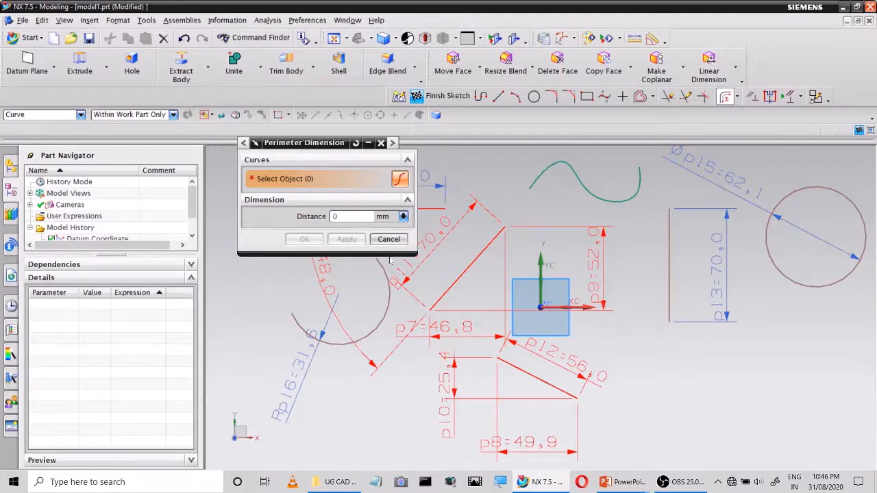
Try to add a second perimeter dimension to the arc with its proposed distance
left_click(383, 313)
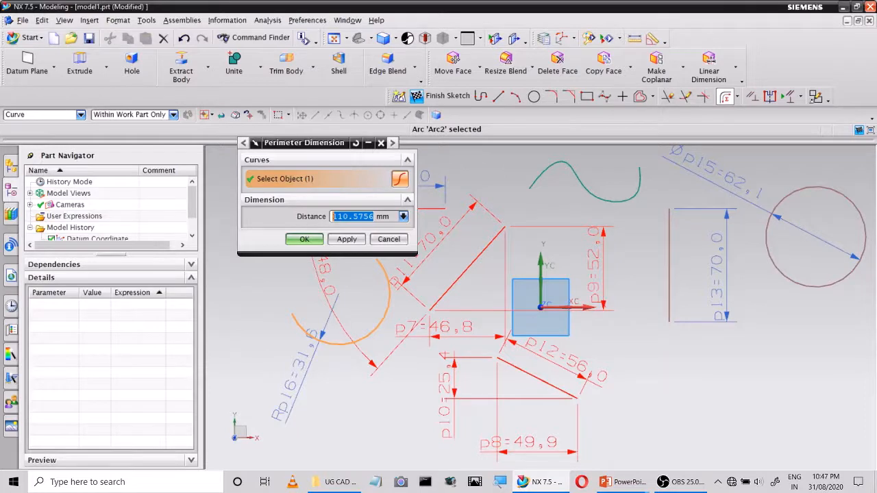
left_click(402, 216)
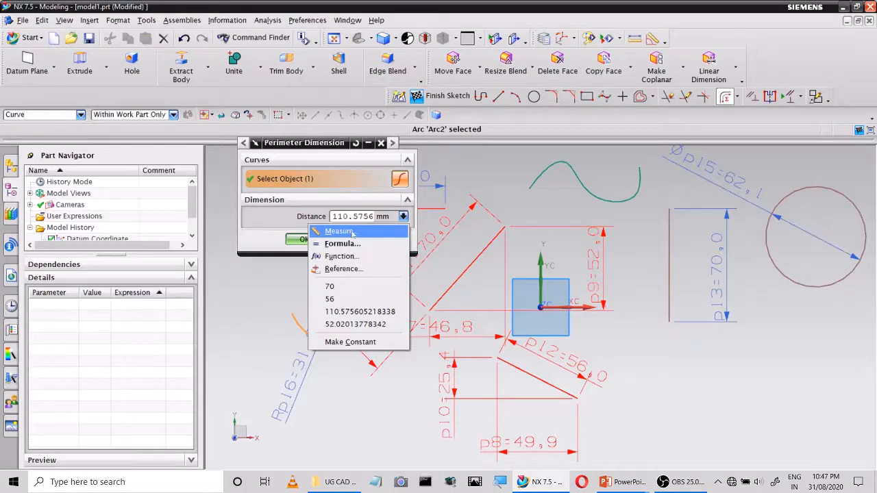
left_click(287, 240)
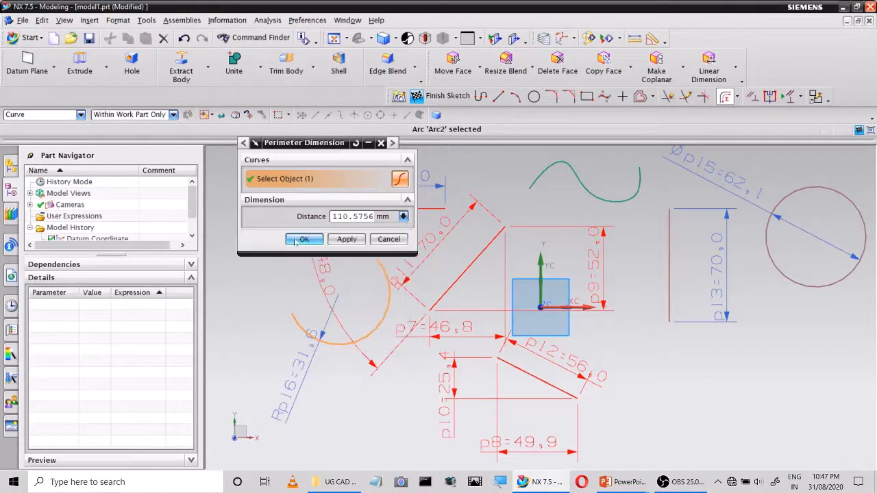
left_click(302, 241)
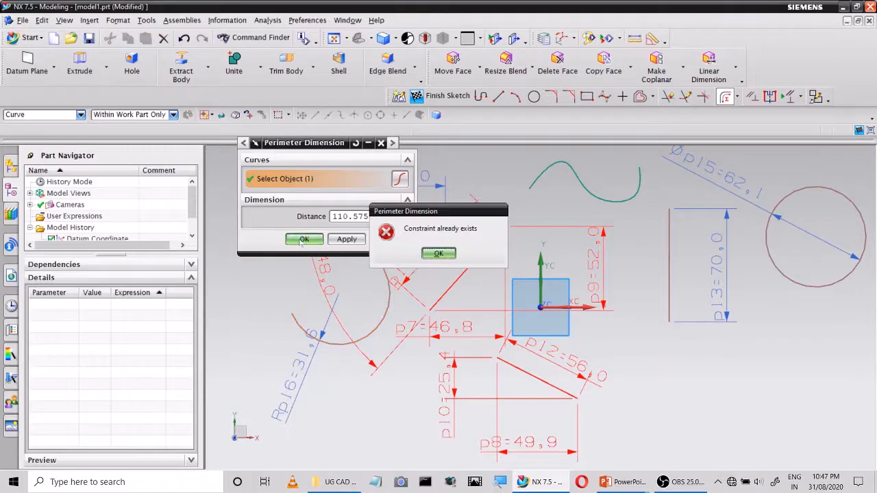
left_click(437, 254)
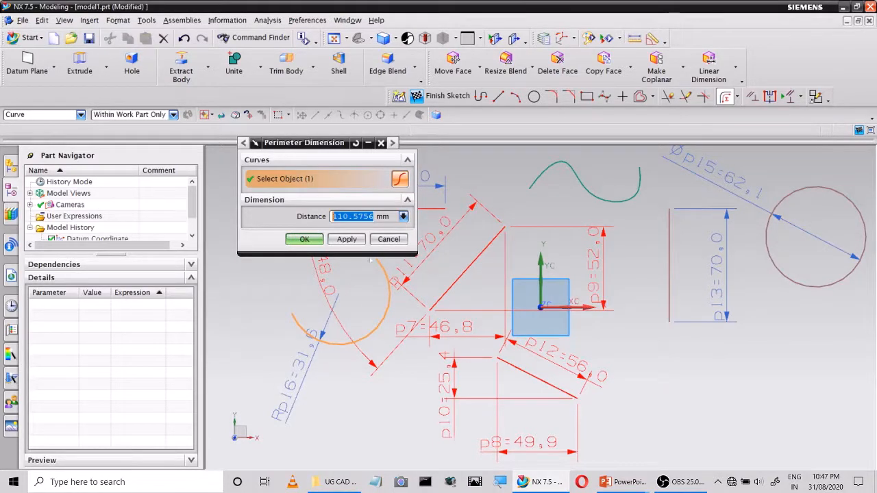
left_click(388, 239)
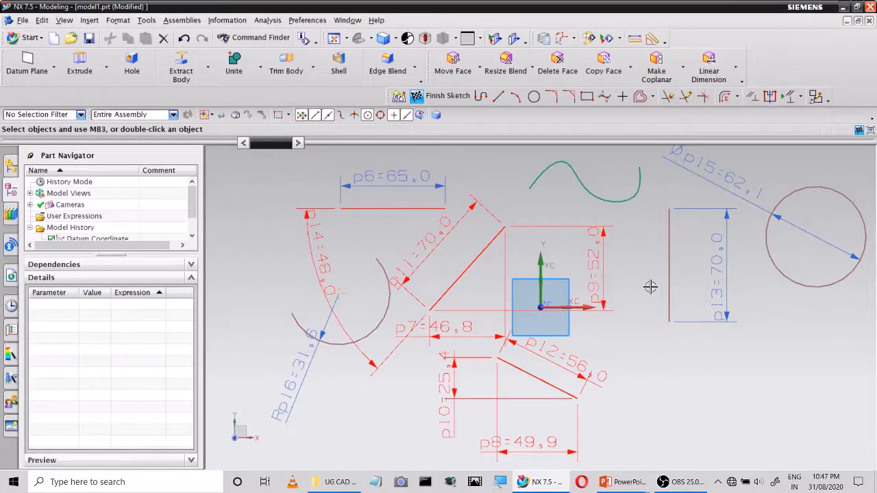
Select everything in the sketch and delete it, including all curves and dimensions
scroll(625, 284, "up", 3)
scroll(625, 281, "down", 5)
scroll(630, 272, "up", 2)
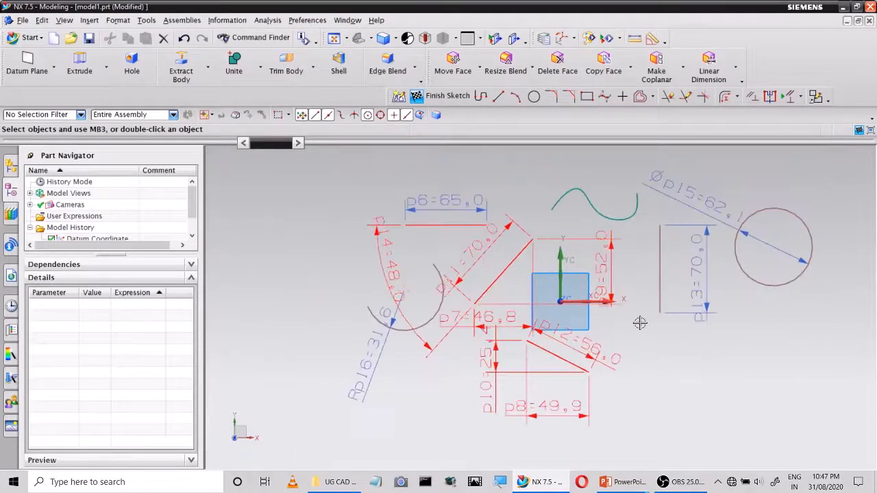
key("ctrl+a")
key("Delete")
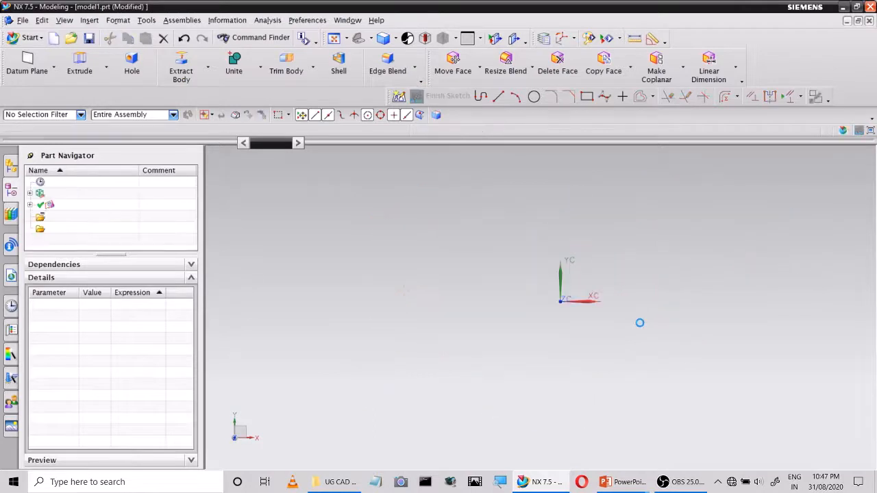
Sketch a rectangle about 125 mm wide and 80 mm high with its lower-left corner at the coordinate origin
left_click(586, 97)
left_click(562, 302)
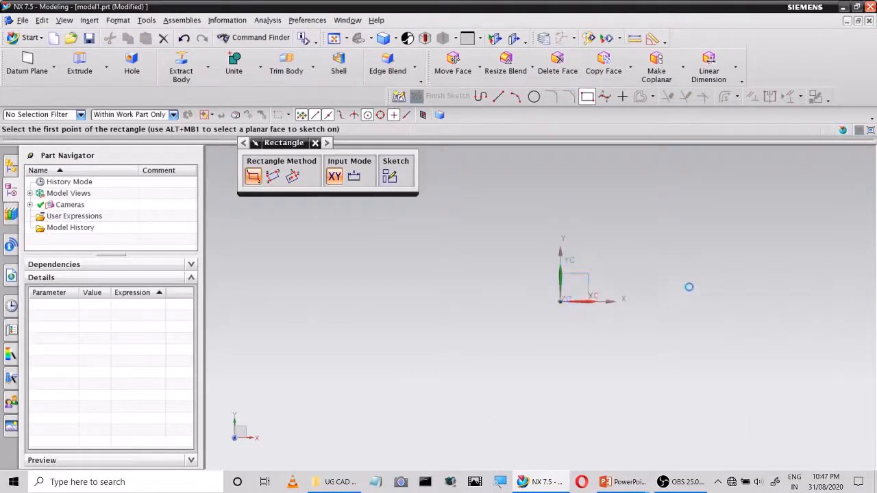
left_click(719, 202)
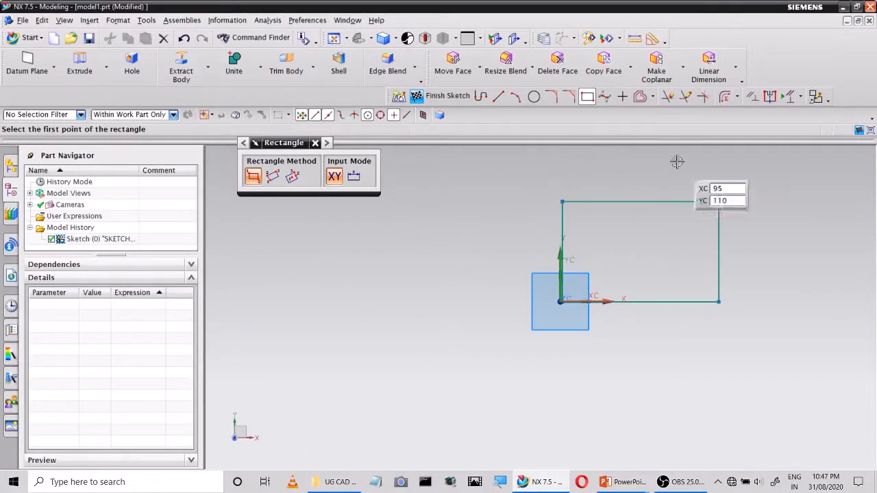
Add inferred dimensions to the rectangle's left and top edges, keeping the proposed values
left_click(736, 97)
left_click(771, 112)
left_click(561, 231)
left_click(494, 258)
left_click(601, 200)
left_click(600, 173)
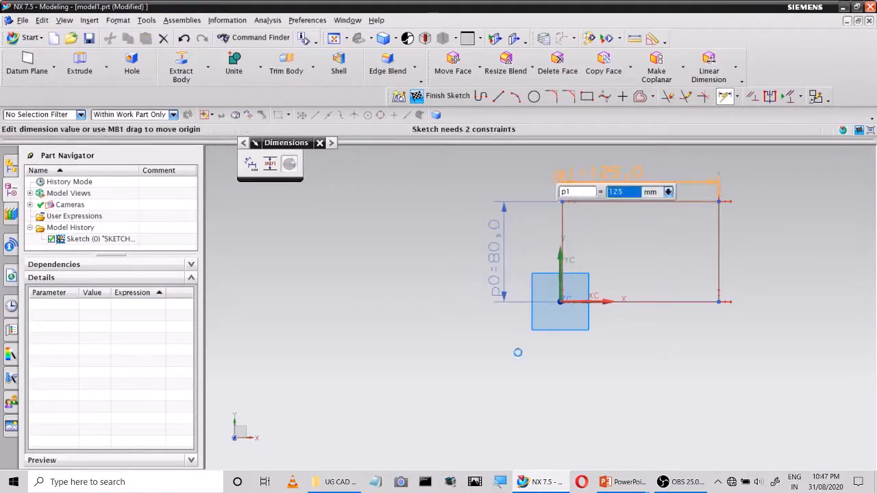
Add duplicate inferred dimensions to the rectangle's bottom and right edges with their proposed values
left_click(684, 305)
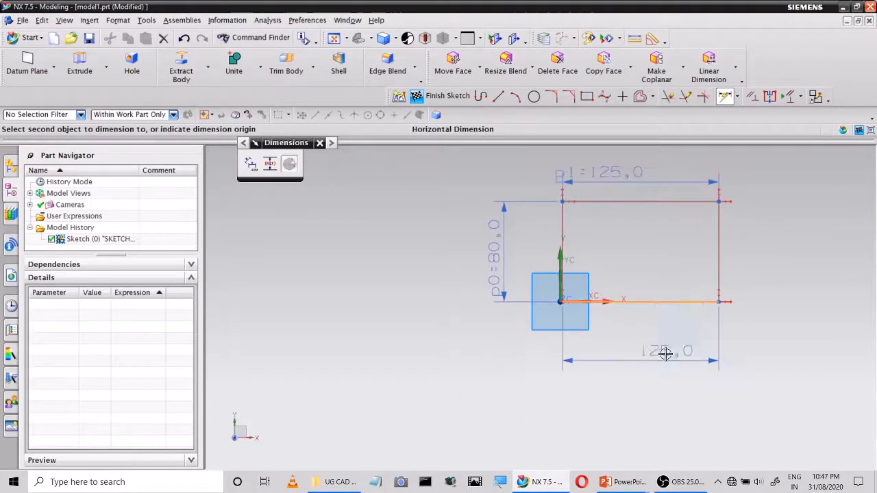
left_click(665, 353)
left_click(719, 270)
left_click(777, 260)
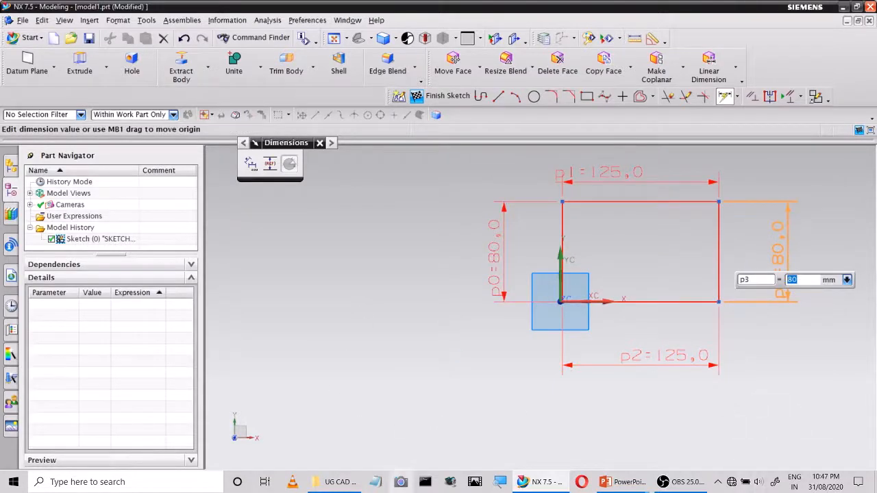
key("Escape")
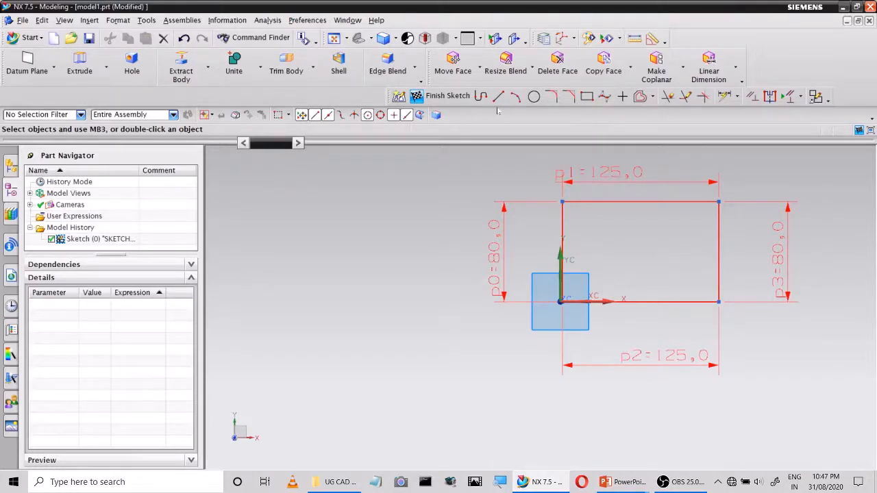
Delete all four dimensions of the rectangle one after another
left_click(636, 180)
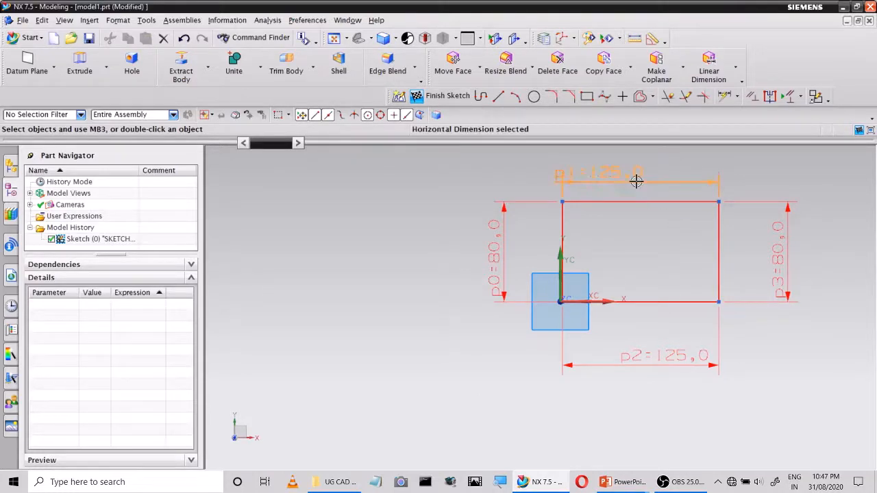
key("Delete")
left_click(769, 203)
key("Delete")
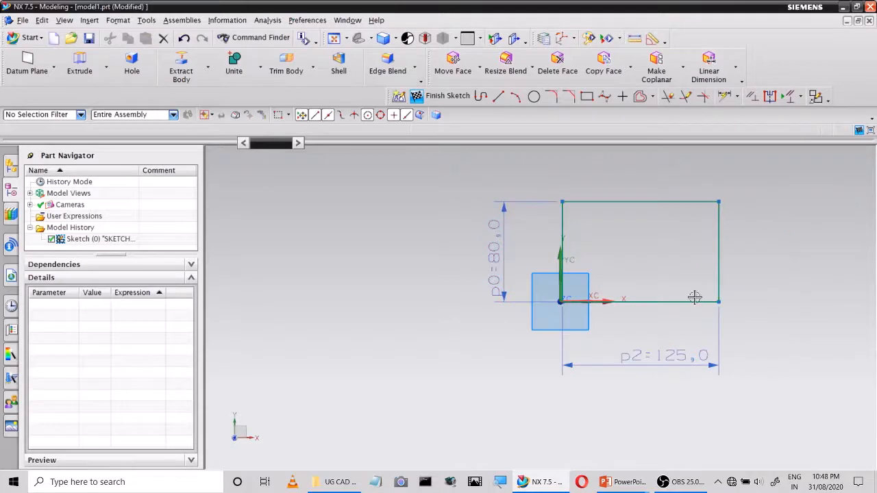
left_click(631, 359)
key("Delete")
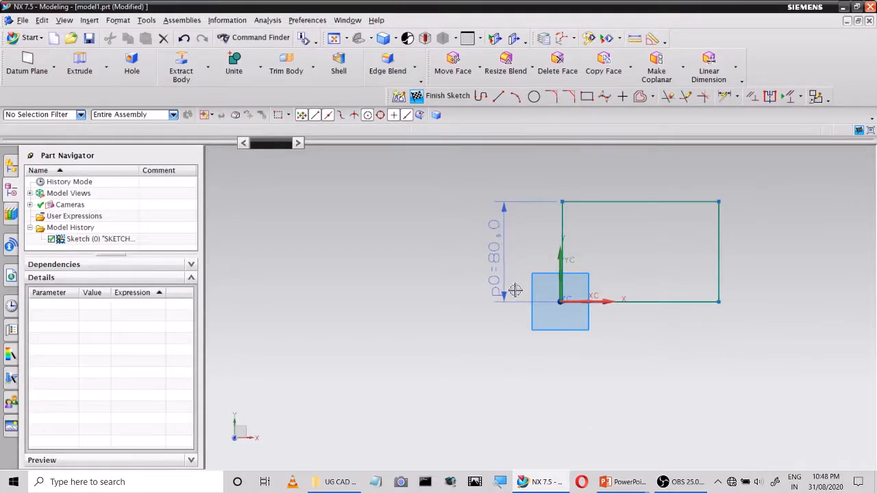
left_click(503, 268)
key("Delete")
Move the rectangle's edges freely until its lower-left corner lies about 26 mm right of and 25 mm above the origin
left_click_drag(561, 225, 485, 231)
left_click_drag(596, 206, 600, 186)
left_click_drag(612, 310, 681, 274)
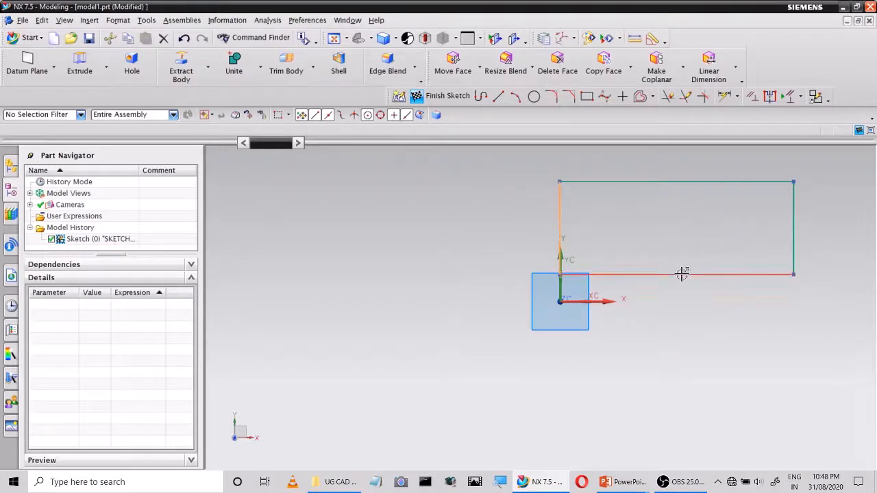
left_click_drag(610, 229, 610, 232)
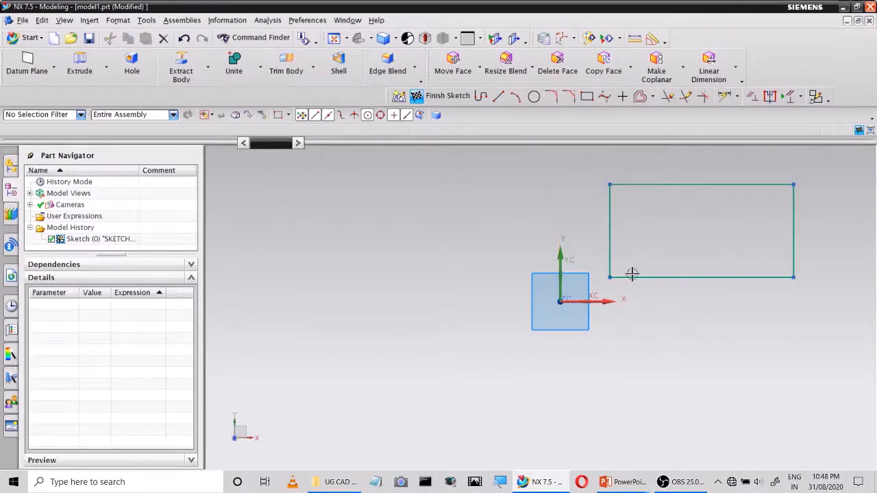
left_click_drag(630, 278, 613, 272)
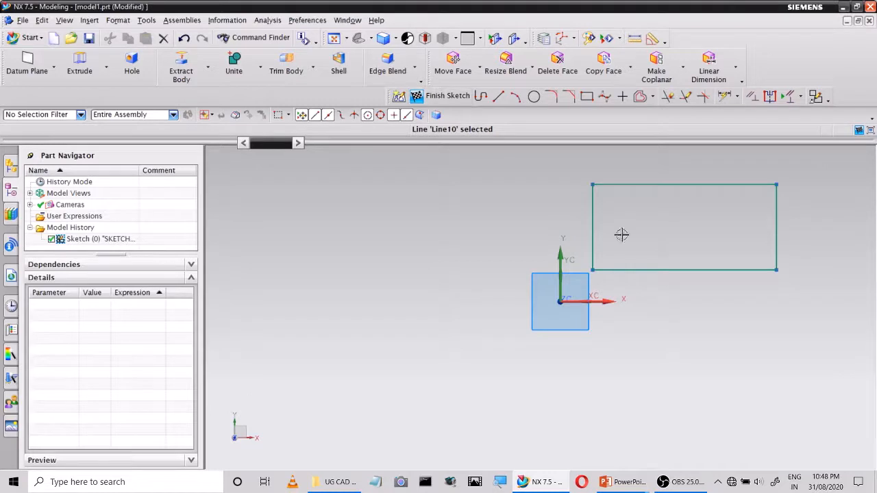
Dimension the rectangle's bottom edge from the X axis and its left edge from the Y axis, keeping the proposed distances
left_click(724, 96)
left_click(596, 304)
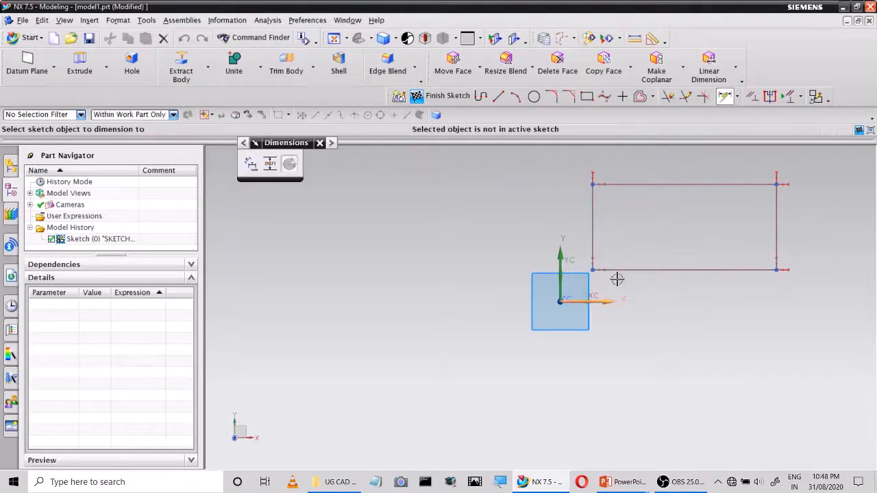
left_click(618, 271)
left_click(621, 373)
left_click(560, 272)
left_click(590, 254)
left_click(567, 231)
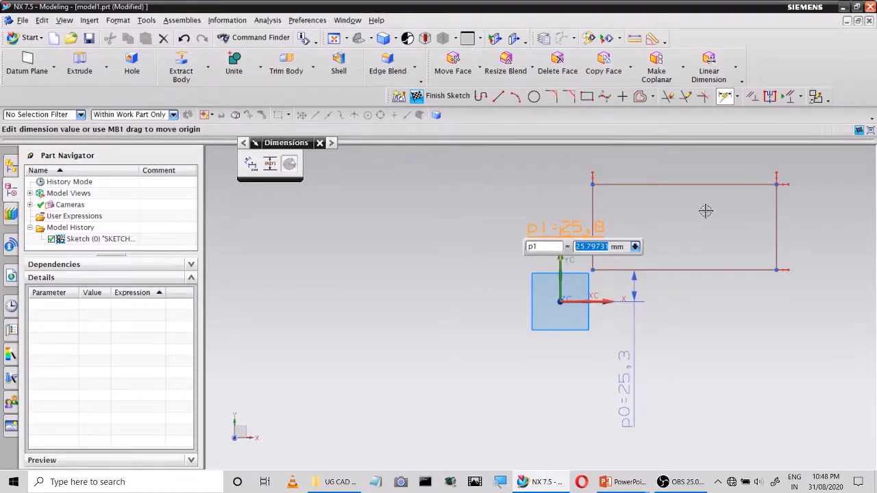
left_click(319, 143)
Enlarge the rectangle by its free edges and dimension its width with the proposed value, placing the dimension inside the rectangle
mouse_move(776, 226)
left_mouse_down()
mouse_move(815, 227)
mouse_move(744, 233)
mouse_move(806, 241)
mouse_move(796, 312)
mouse_move(807, 238)
mouse_move(799, 205)
mouse_move(711, 209)
mouse_move(793, 215)
mouse_move(811, 196)
mouse_move(775, 409)
mouse_move(413, 232)
mouse_move(752, 215)
mouse_move(773, 233)
mouse_move(778, 220)
left_mouse_up()
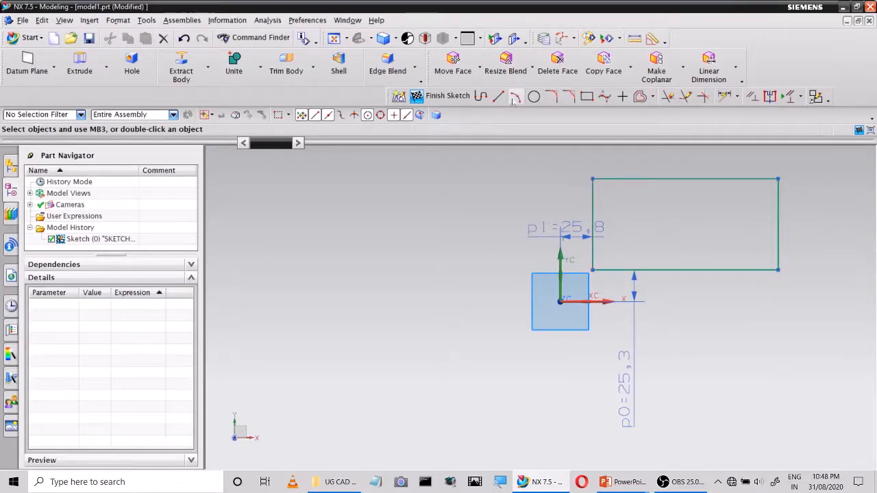
left_click(725, 96)
left_click(694, 178)
left_click(696, 159)
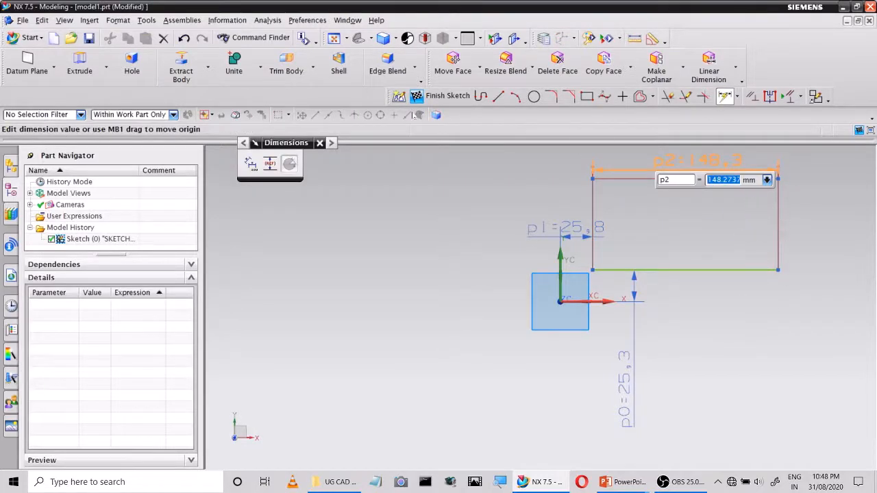
left_click(320, 143)
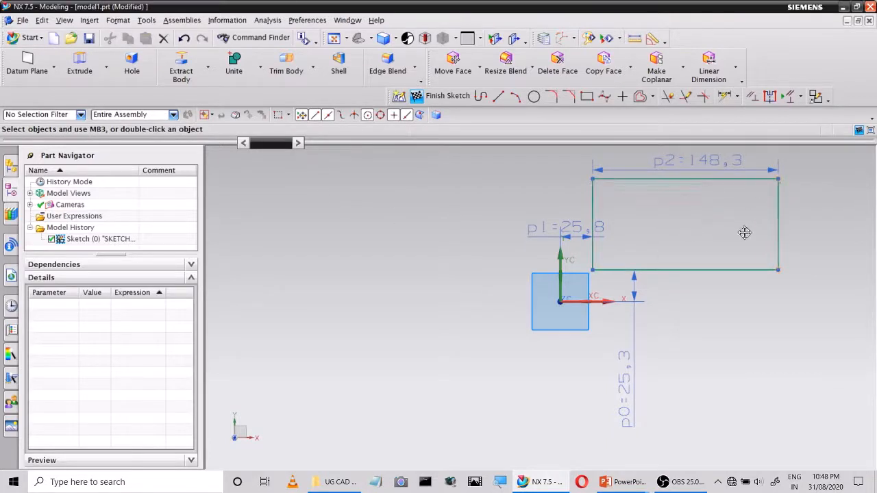
left_click_drag(706, 162, 704, 209)
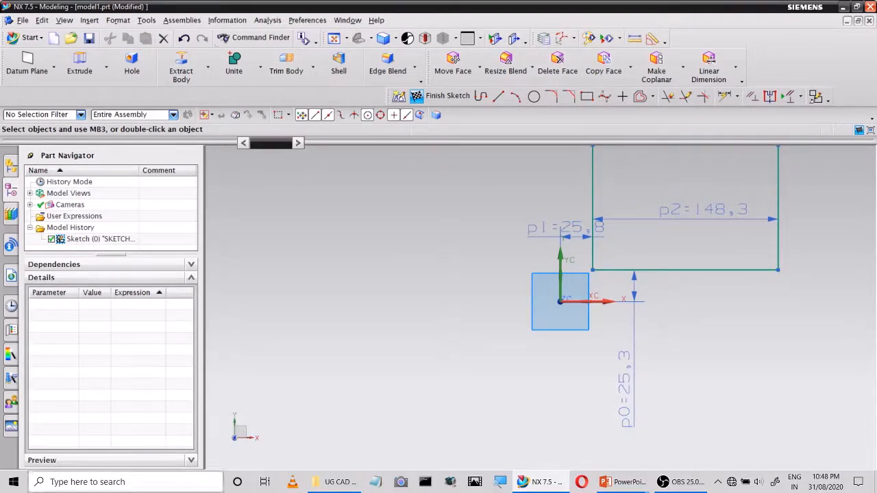
right_click(350, 65)
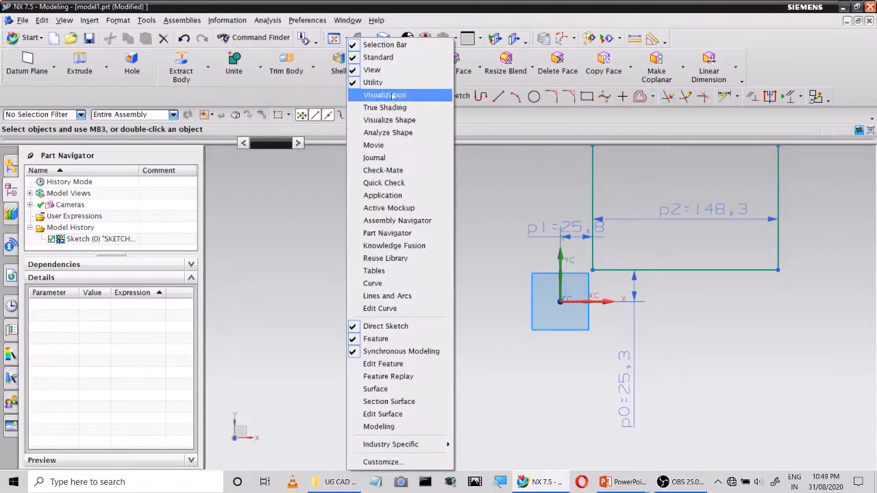
left_click(373, 70)
right_click(368, 44)
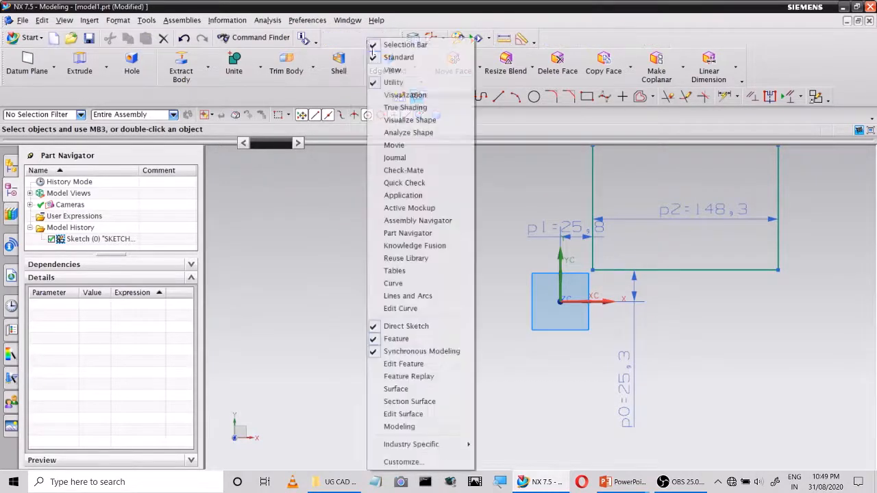
left_click(383, 68)
Add a vertical dimension outside the rectangle's right edge, keeping the proposed height
left_click(334, 40)
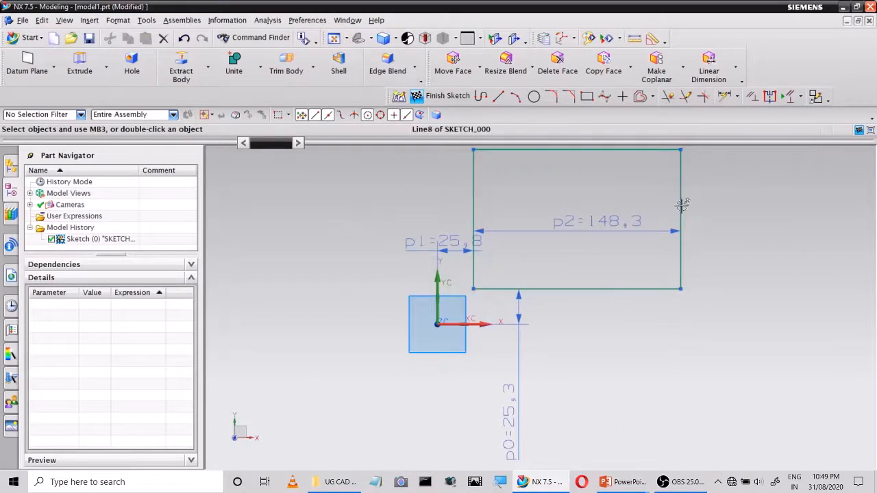
left_click(725, 96)
left_click(680, 197)
left_click(724, 218)
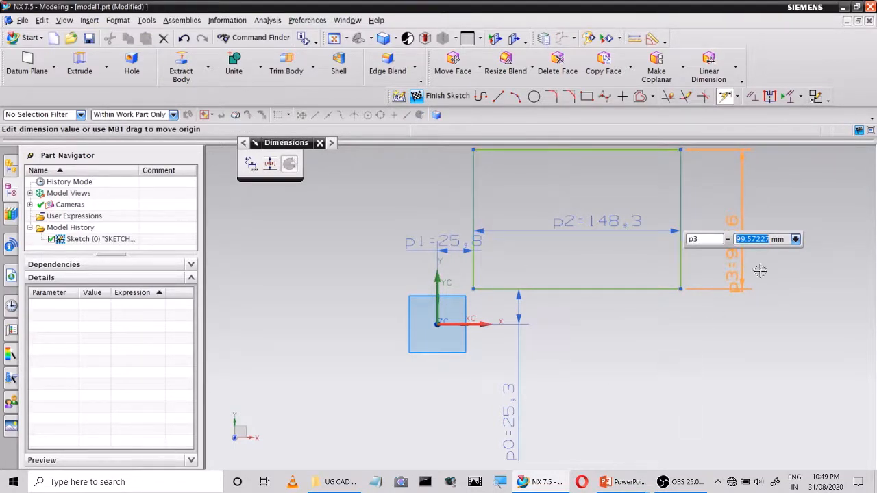
left_click(319, 143)
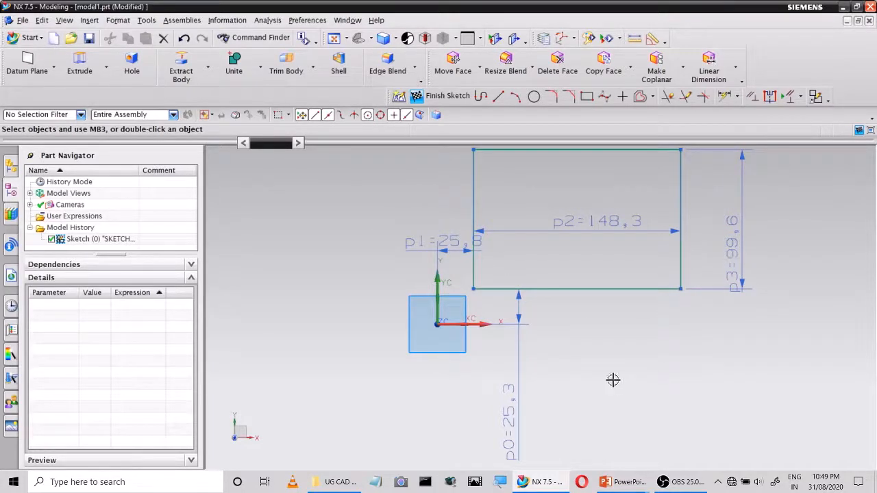
Orbit the view out of the sketch plane and orient it back to the sketch
mouse_move(581, 329)
middle_mouse_down()
mouse_move(579, 337)
mouse_move(581, 328)
middle_mouse_up()
mouse_move(557, 409)
middle_mouse_down()
mouse_move(571, 356)
mouse_move(581, 399)
mouse_move(561, 462)
mouse_move(577, 217)
mouse_move(573, 242)
middle_mouse_up()
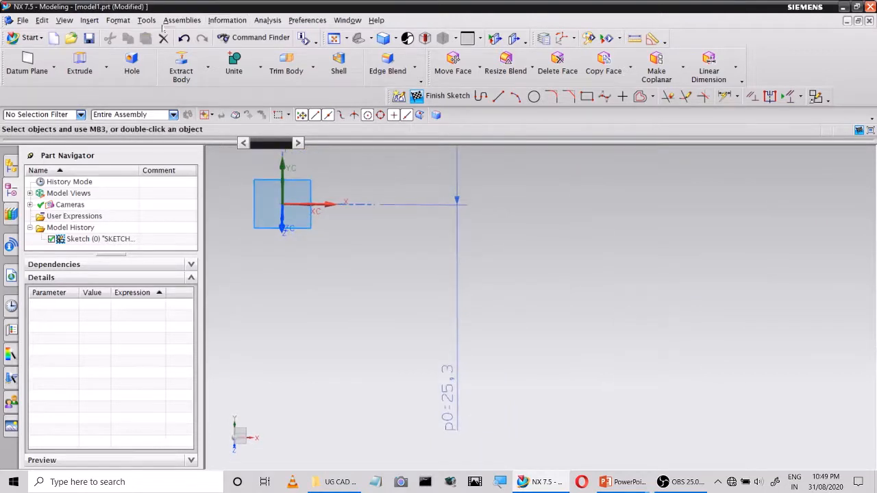
left_click(65, 19)
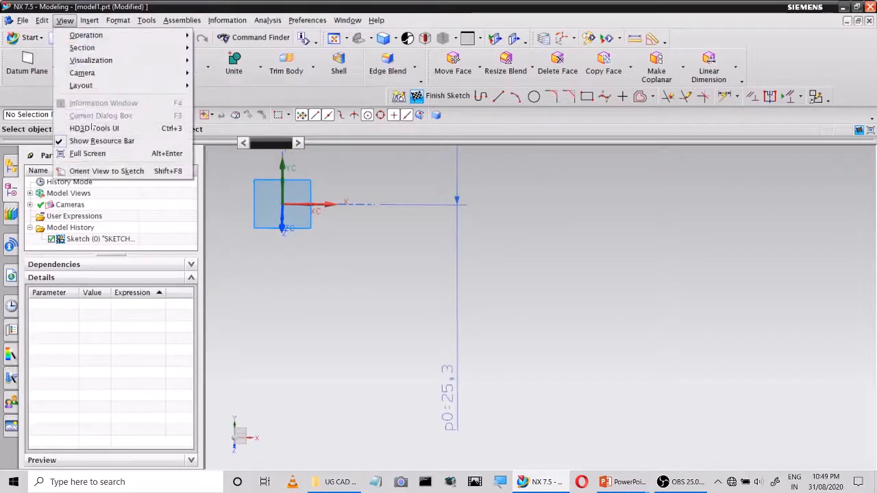
left_click(106, 170)
Sketch a short horizontal line just below the rectangle's bottom edge, at a YC of about 21.5
scroll(502, 305, "up", 10)
scroll(485, 332, "down", 4)
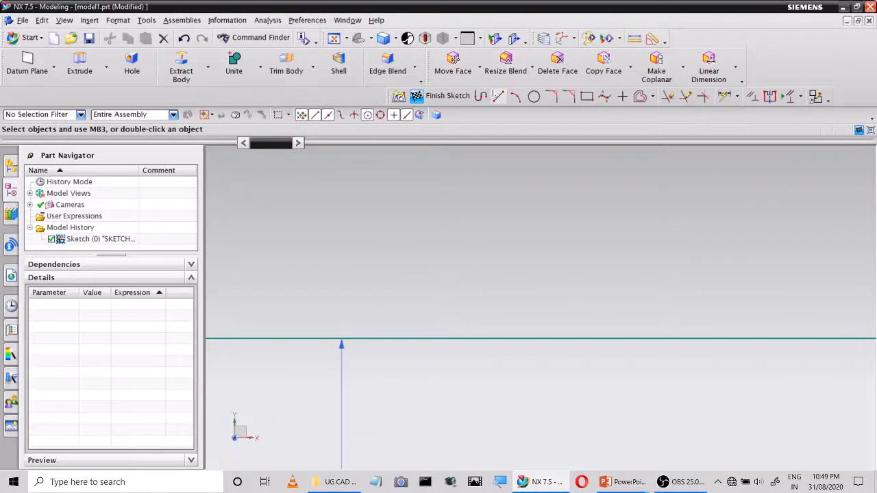
left_click(498, 96)
left_click(399, 364)
left_click(503, 364)
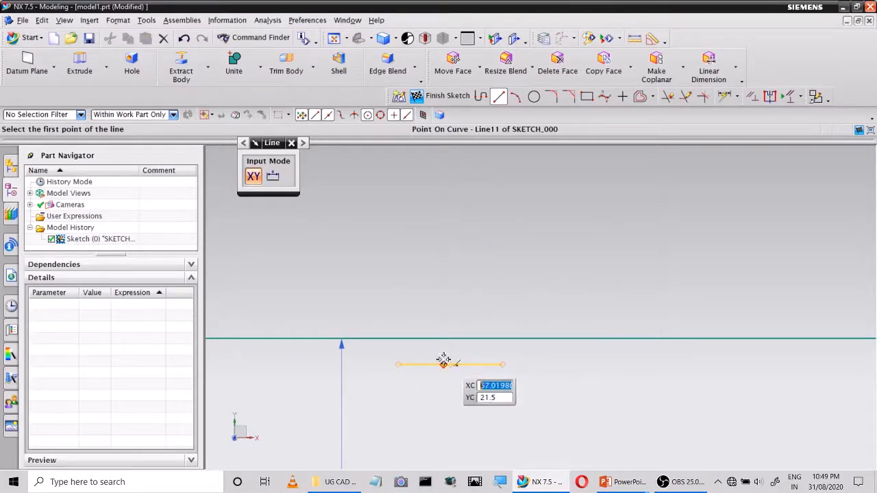
scroll(454, 303, "up", 3)
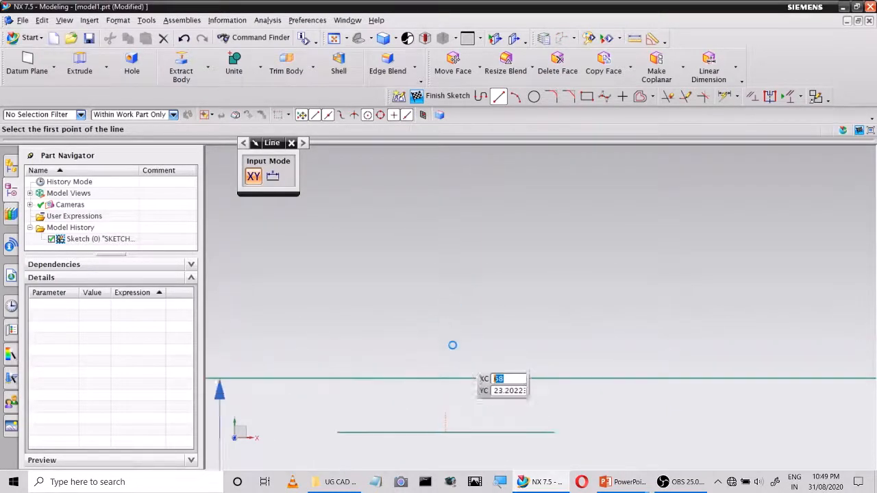
scroll(452, 342, "down", 3)
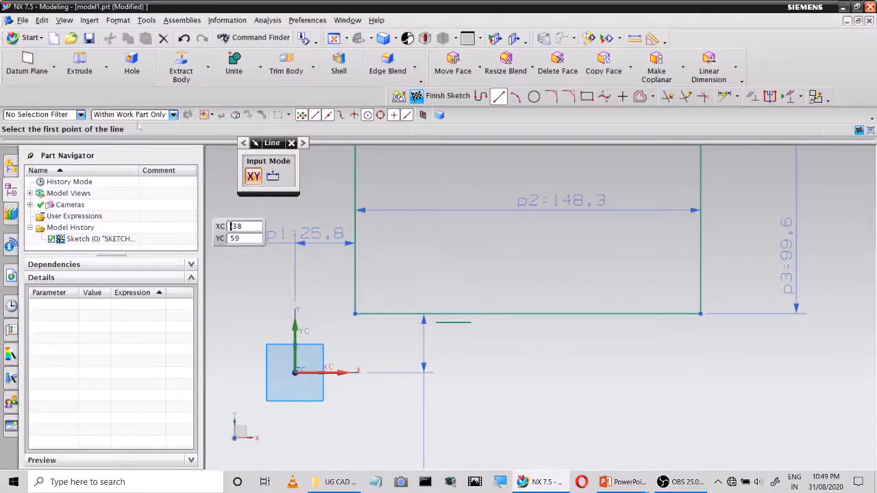
key("Escape")
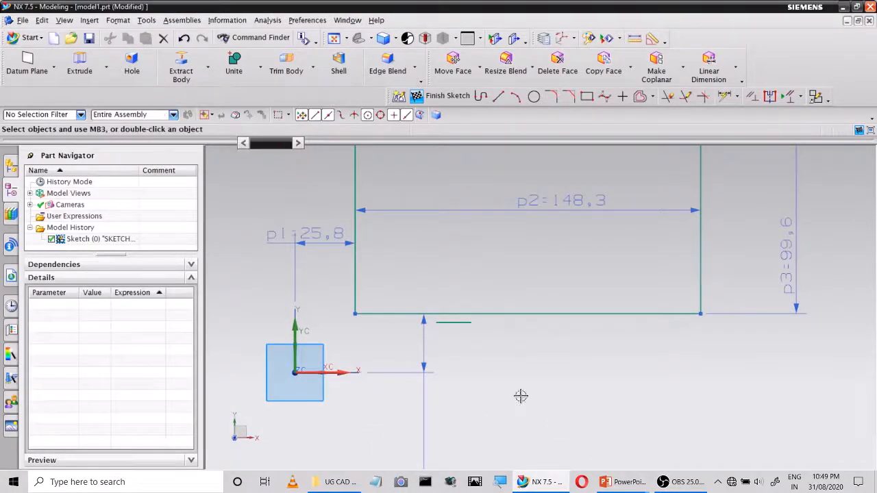
scroll(523, 402, "up", 2)
scroll(513, 324, "down", 4)
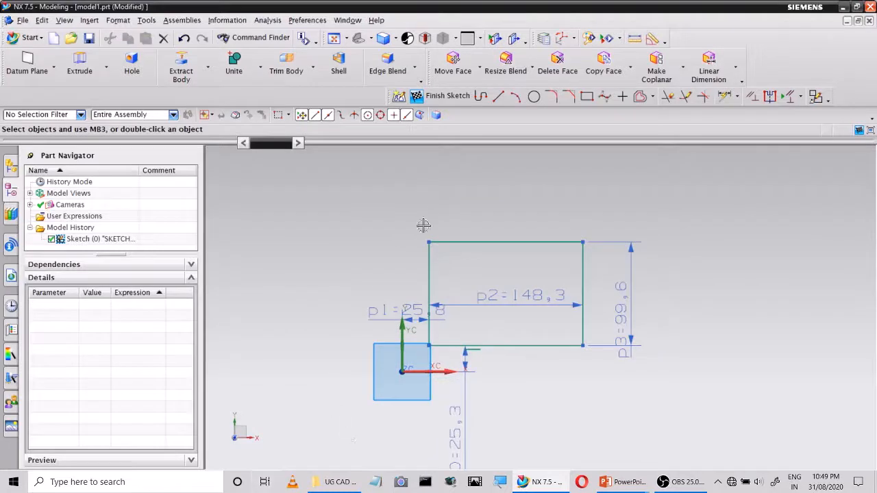